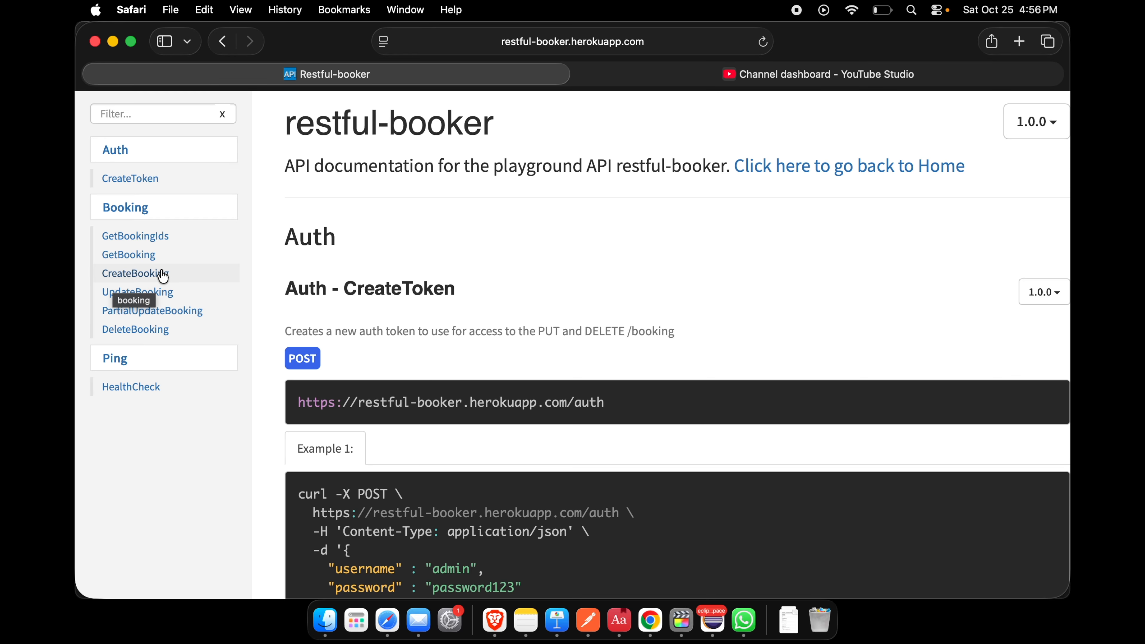
Open the CreateBooking section of the API documentation and examine its description and endpoint URL, including the booking path
left_click(162, 276)
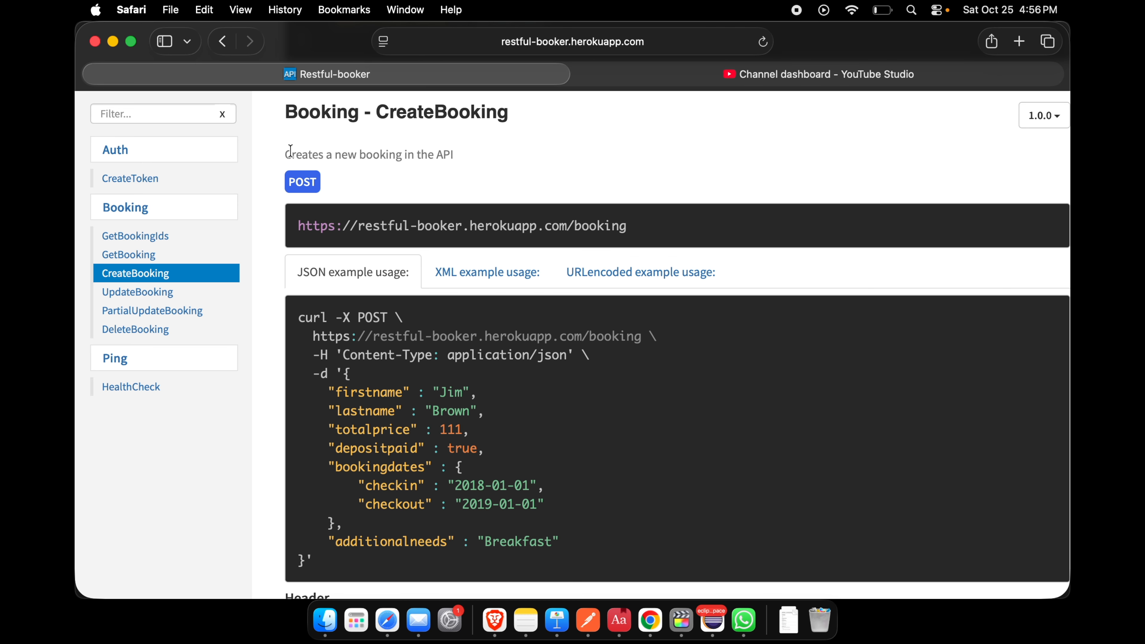
left_click_drag(292, 153, 464, 154)
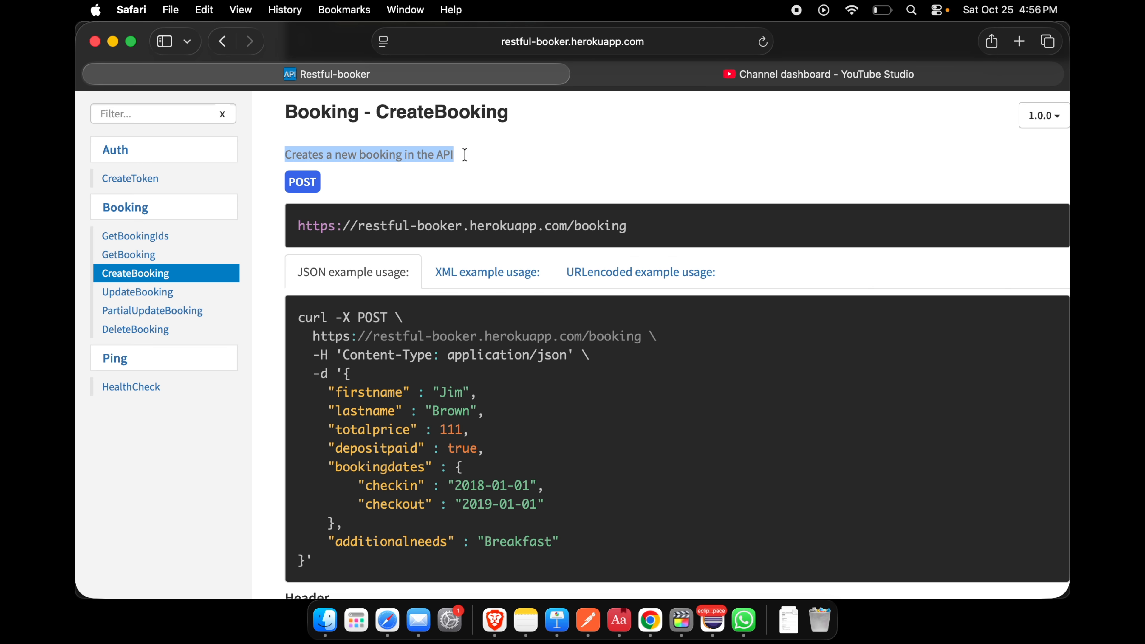
left_click(465, 155)
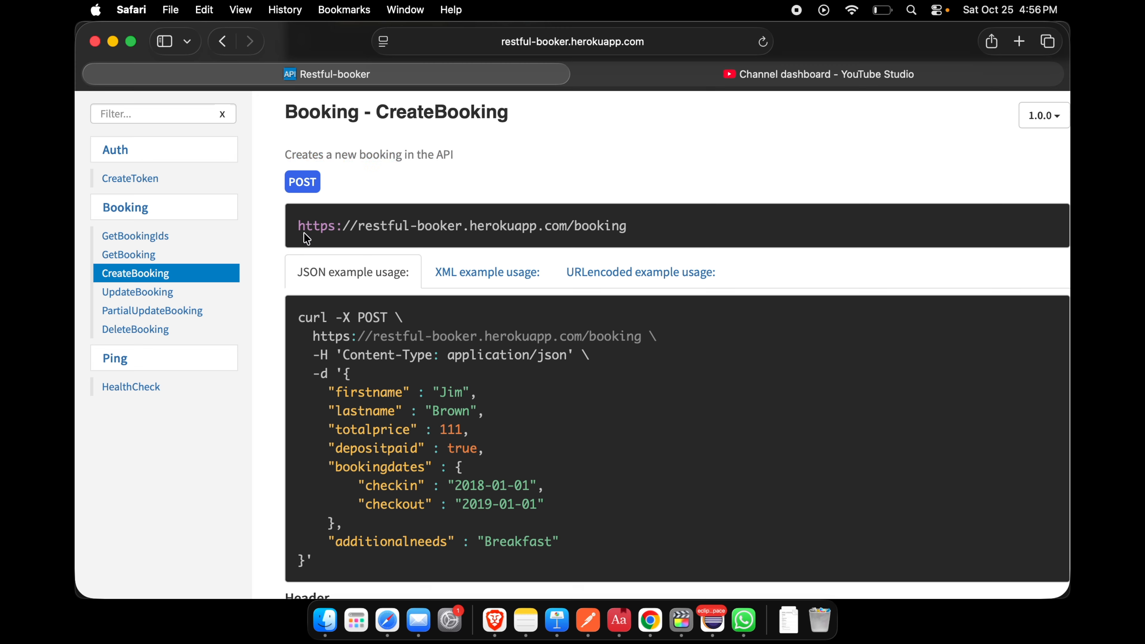
mouse_move(297, 226)
left_mouse_down()
mouse_move(638, 228)
mouse_move(290, 224)
left_mouse_up()
left_click(638, 228)
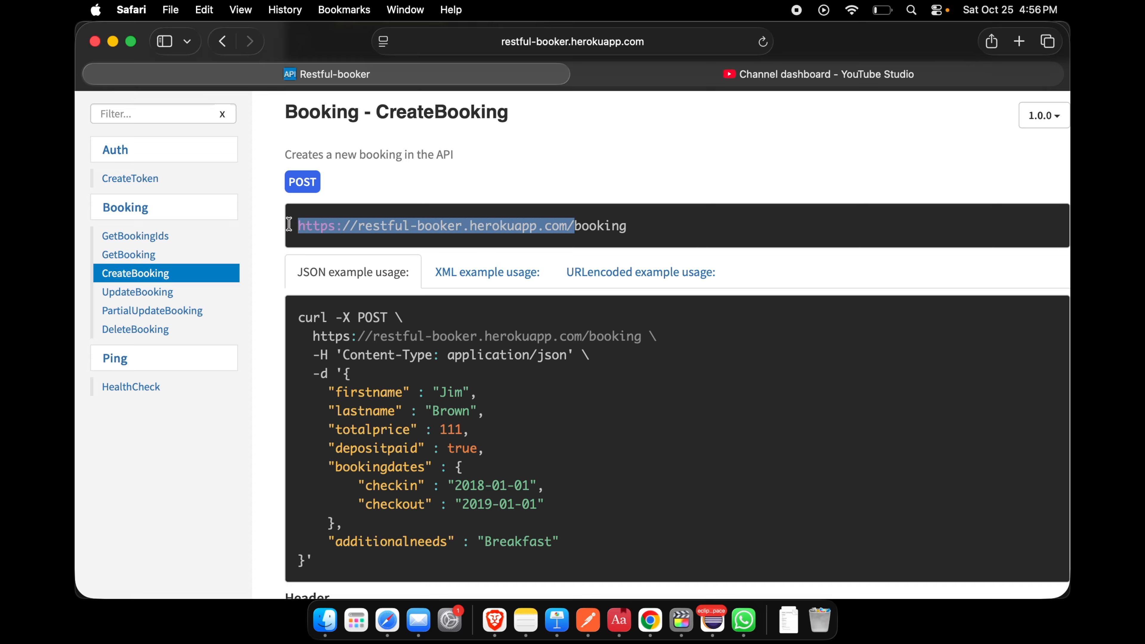
double_click(604, 224)
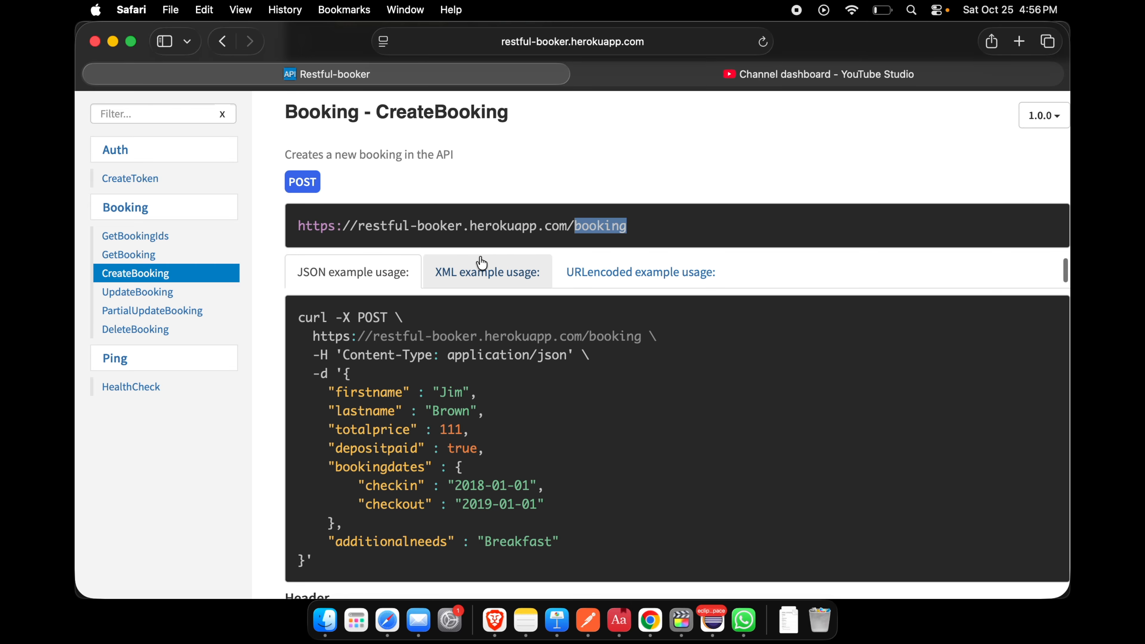
Examine the CreateBooking JSON curl example: its request method, URL, Content-Type header and JSON payload
scroll(481, 262, "down", 2)
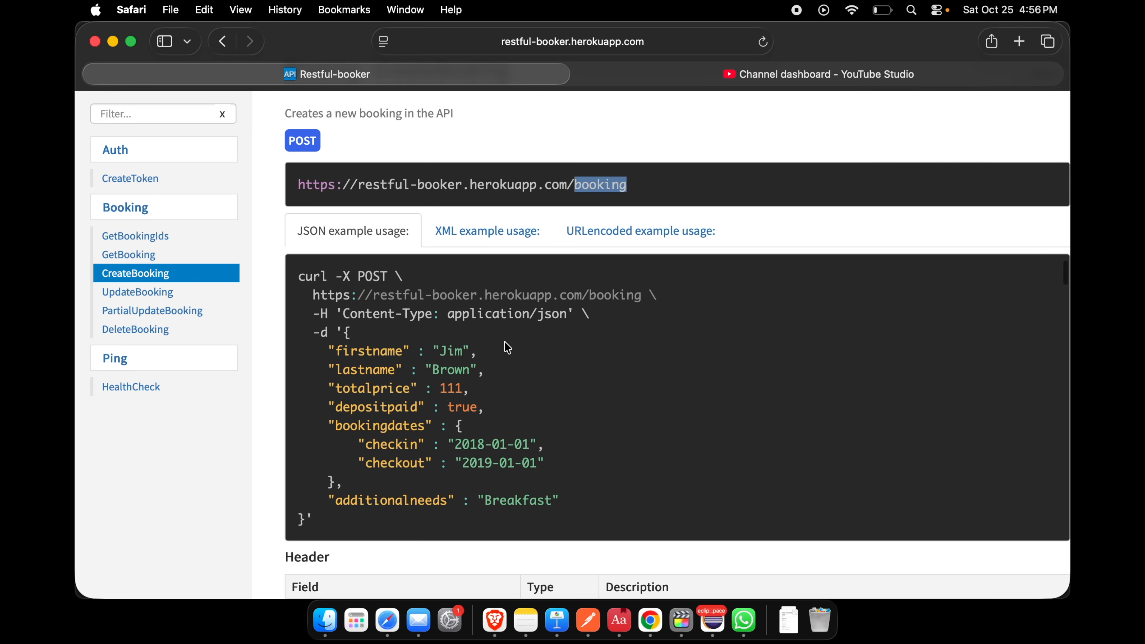
left_click_drag(328, 276, 293, 274)
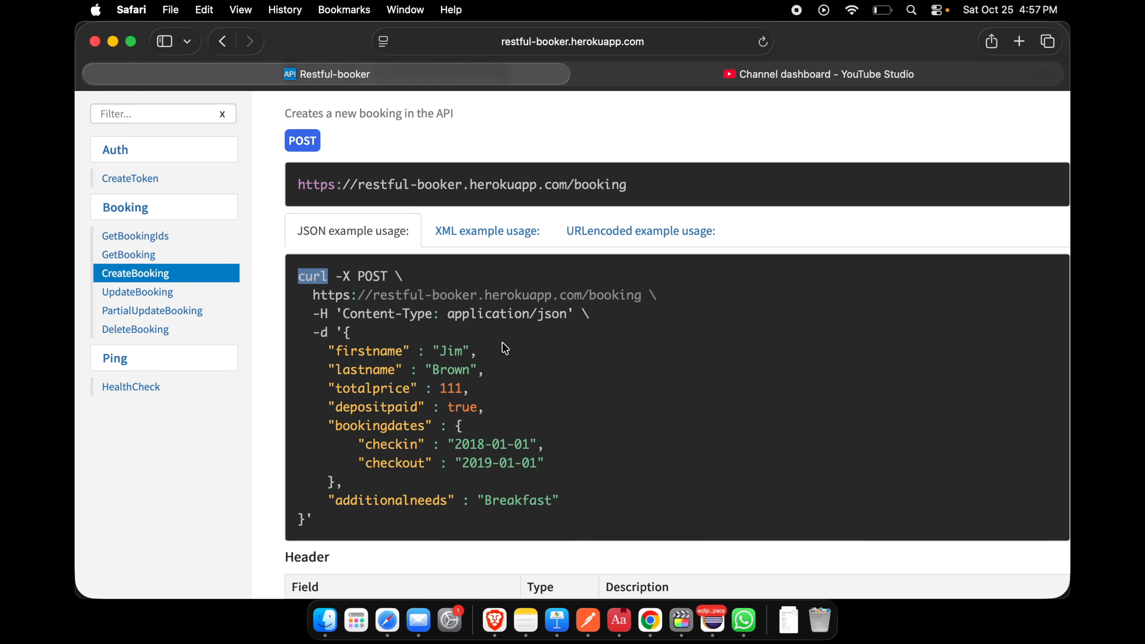
left_click_drag(346, 332, 310, 520)
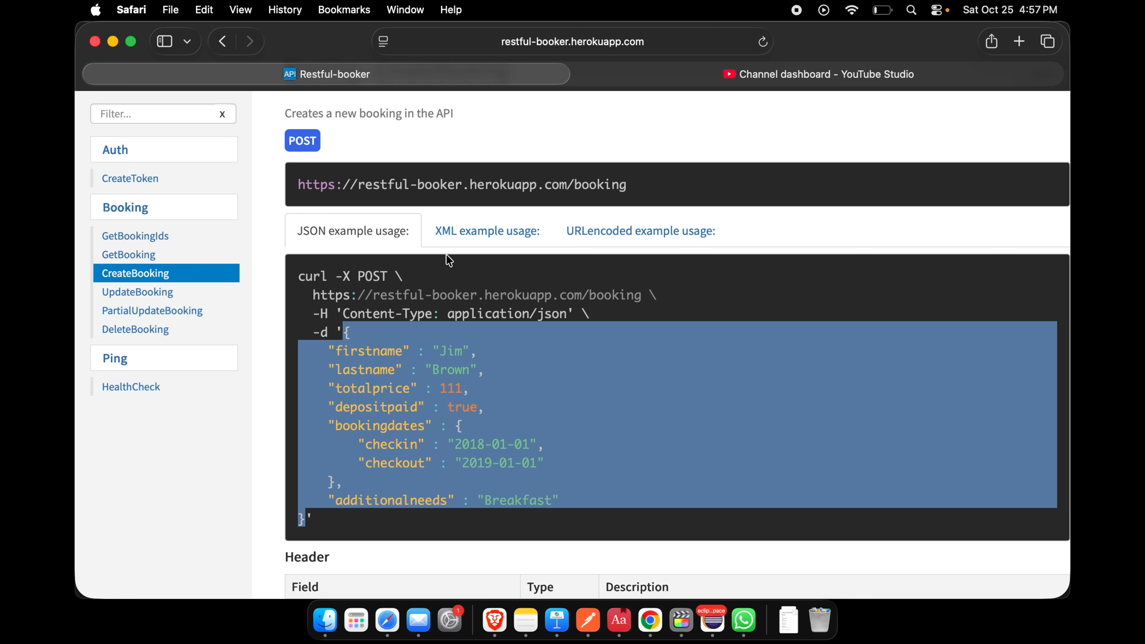
left_click(397, 296)
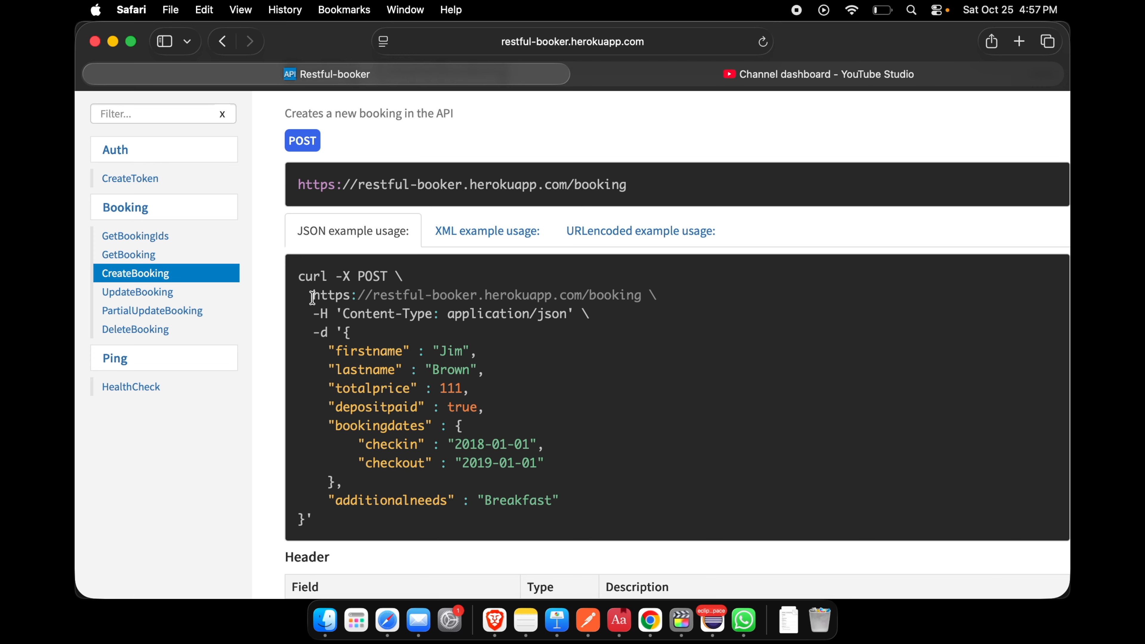
left_click_drag(312, 297, 646, 296)
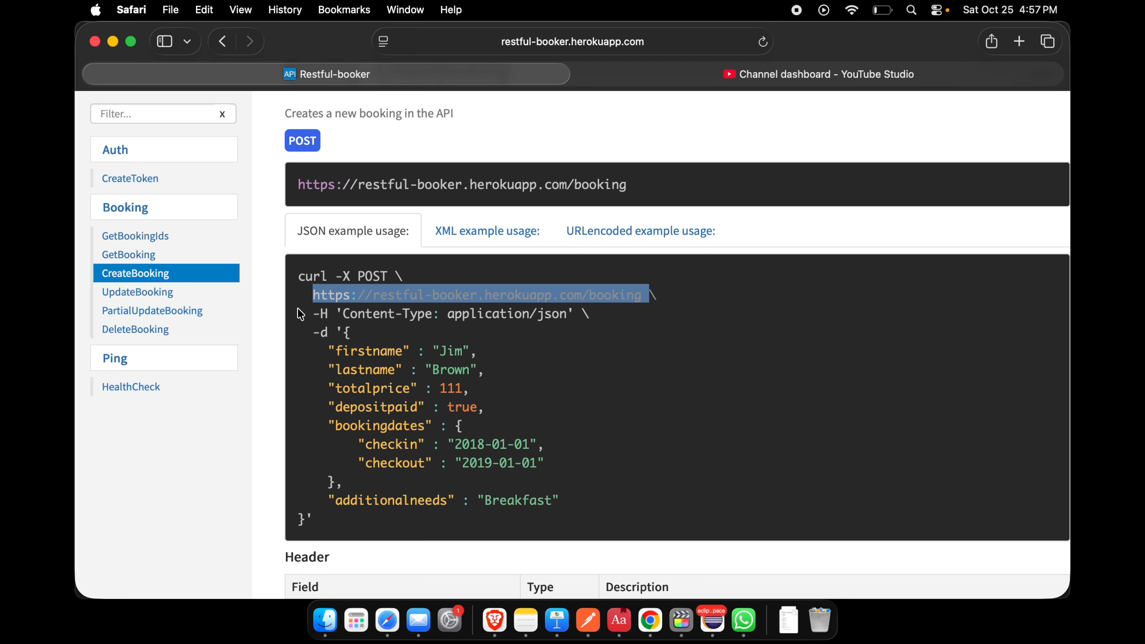
left_click_drag(312, 313, 586, 312)
double_click(378, 273)
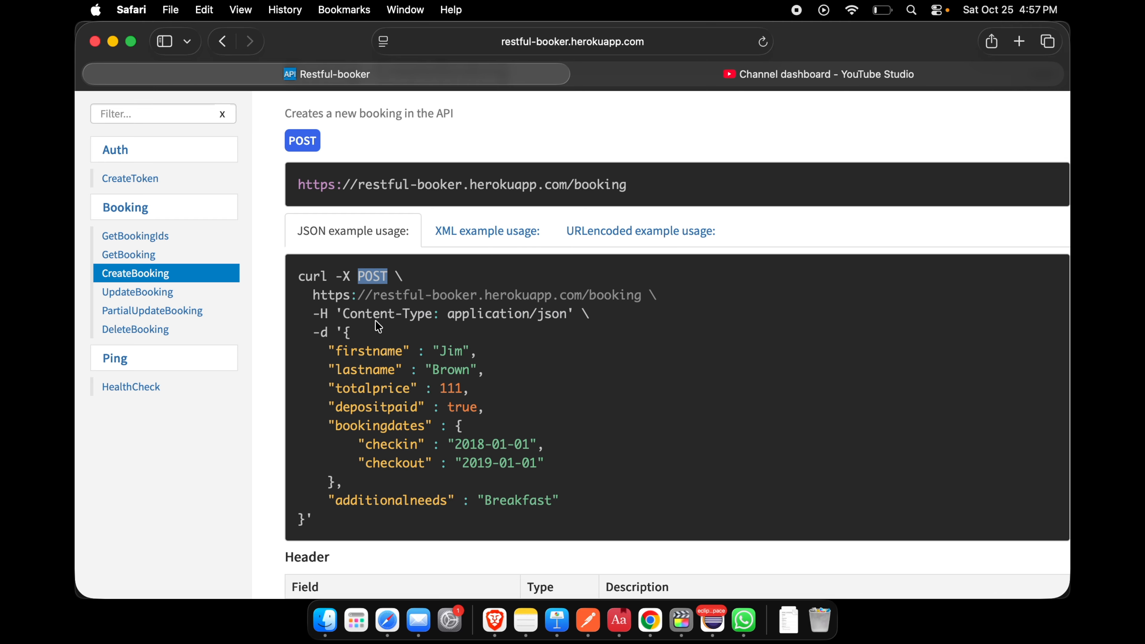
Copy the name CreateBooking from the section heading in the restful-booker documentation in Safari
left_click(587, 623)
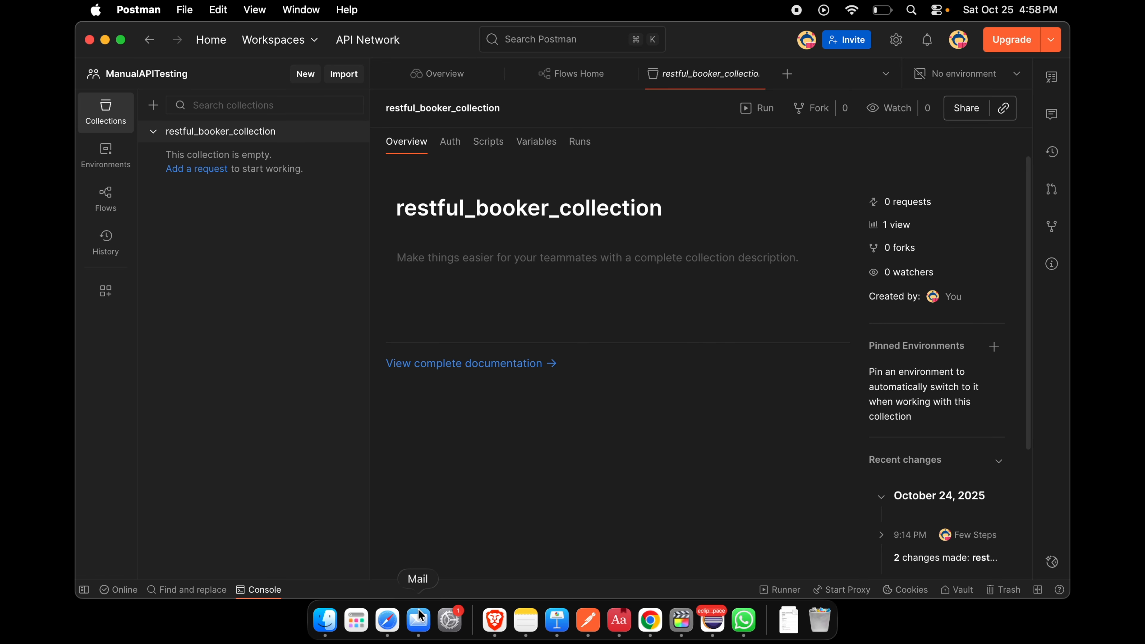
left_click(387, 620)
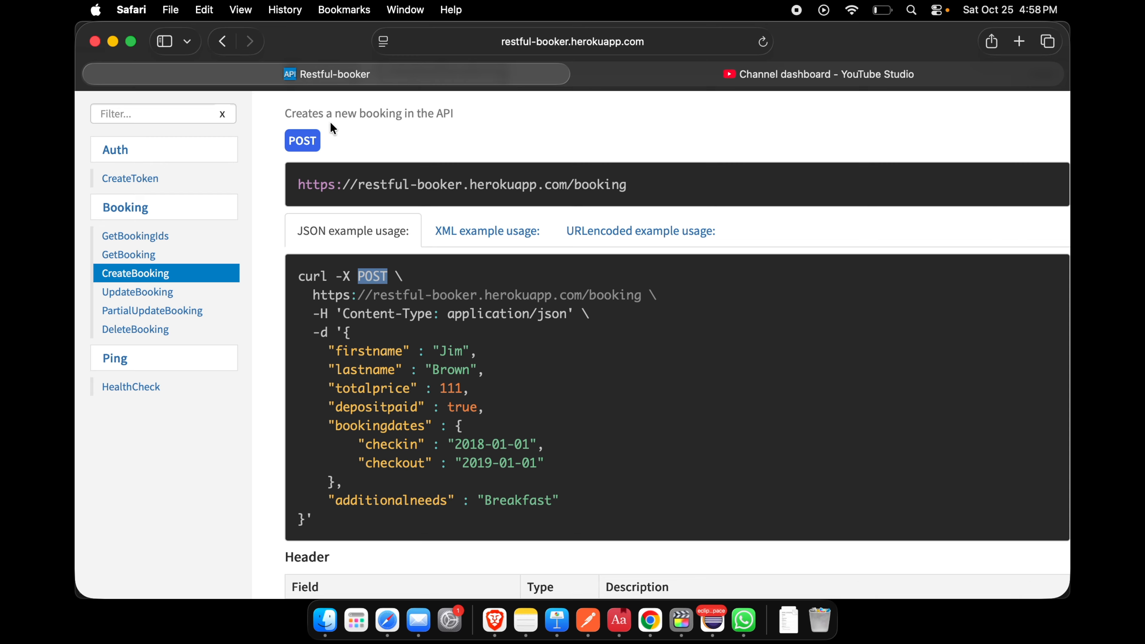
scroll(395, 128, "up", 2)
scroll(394, 129, "up", 1)
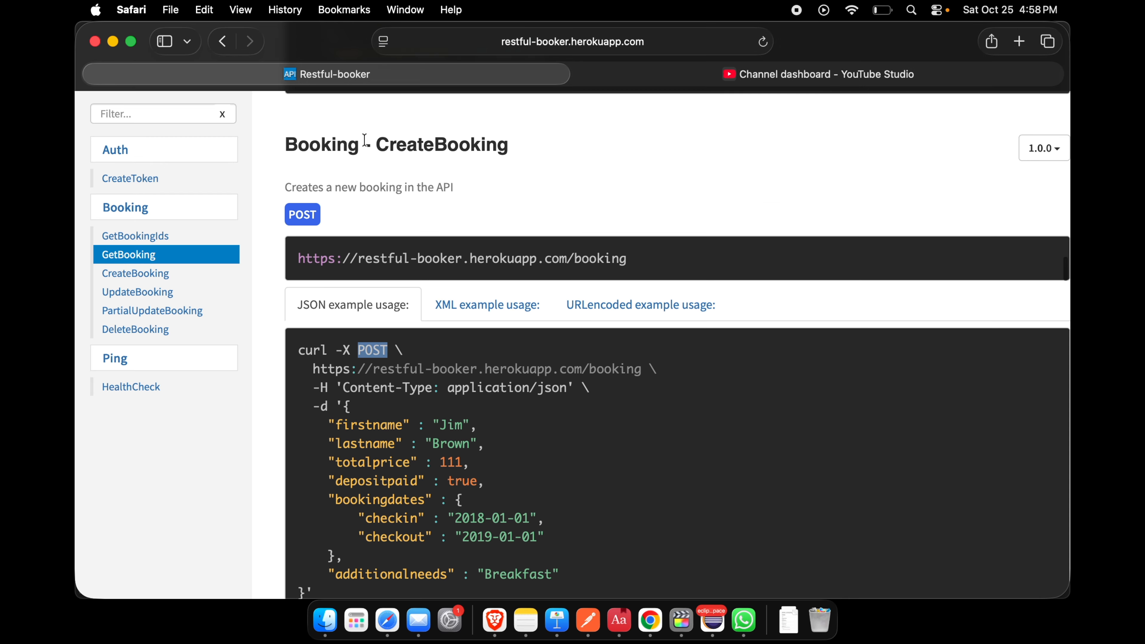
left_click_drag(380, 144, 511, 148)
key("super+c")
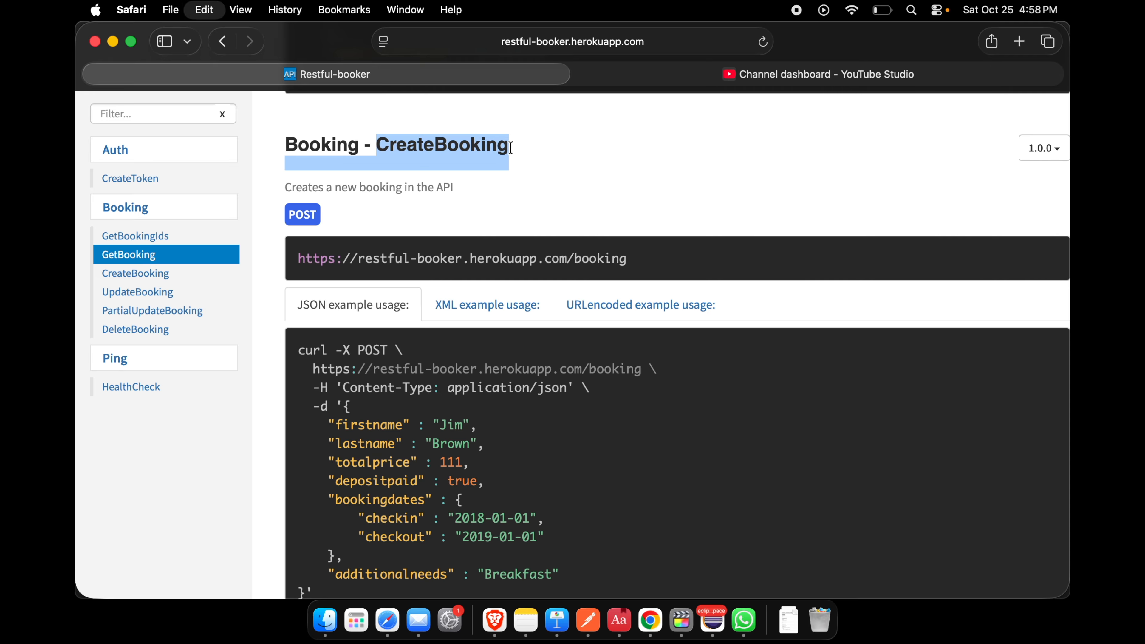
scroll(487, 535, "down", 2)
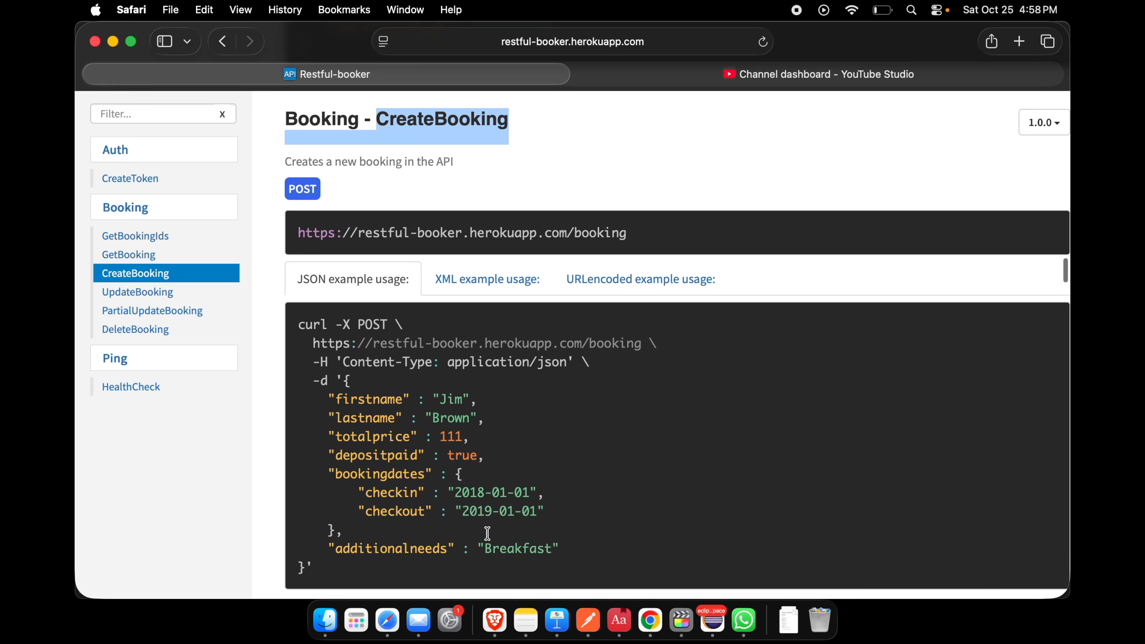
Switch to Postman and add a request named CreateBooking to the empty restful_booker_collection
left_click(591, 625)
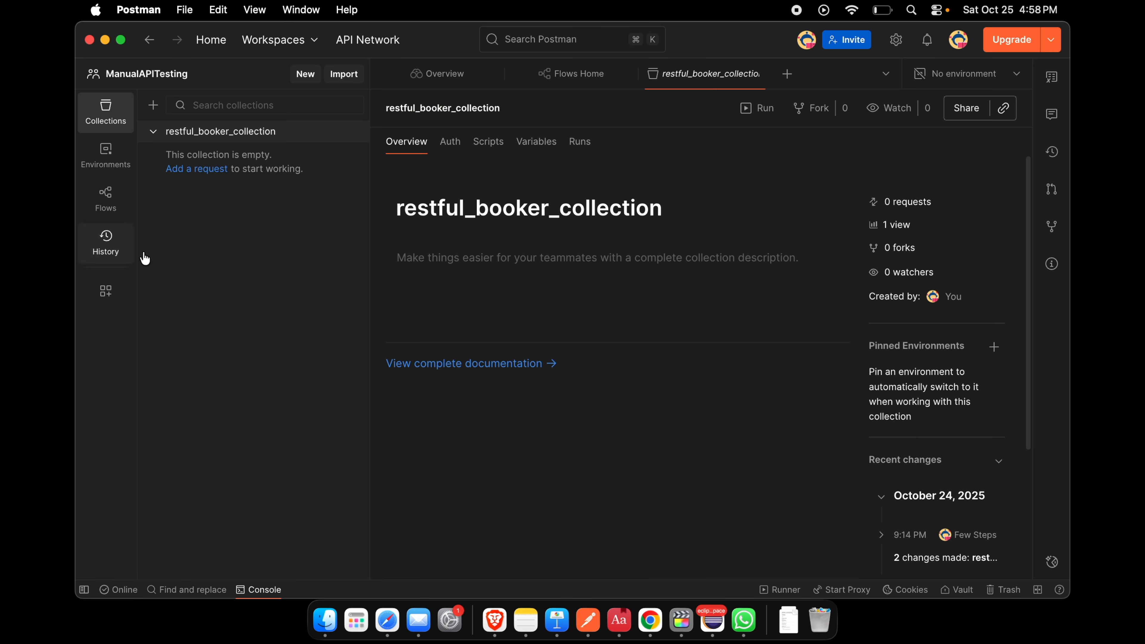
left_click(188, 172)
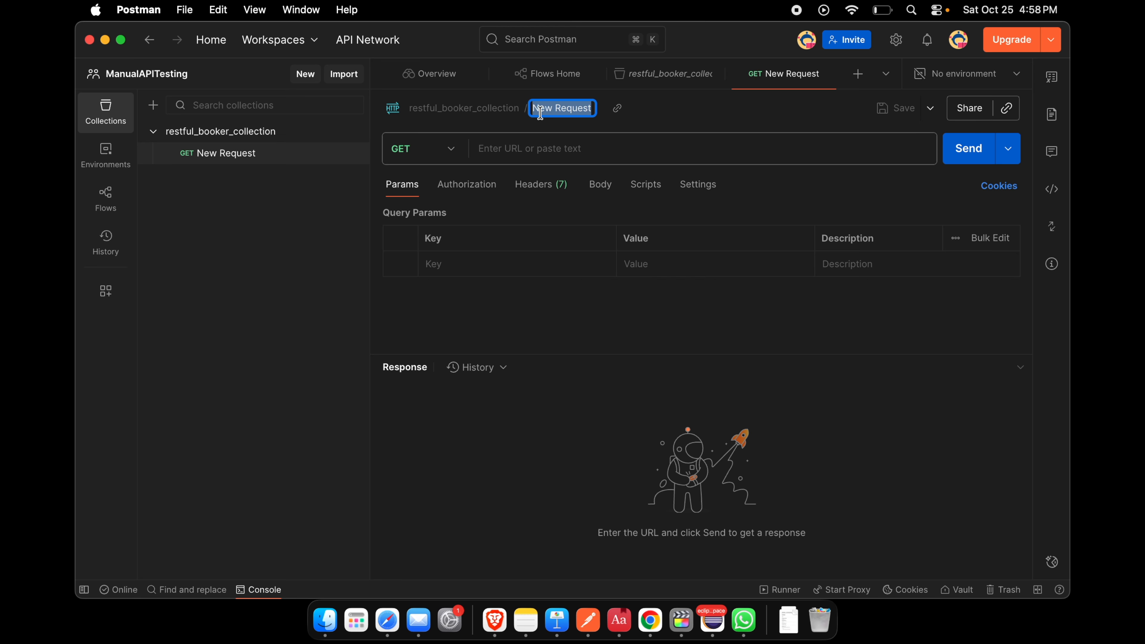
type("CreateBooking")
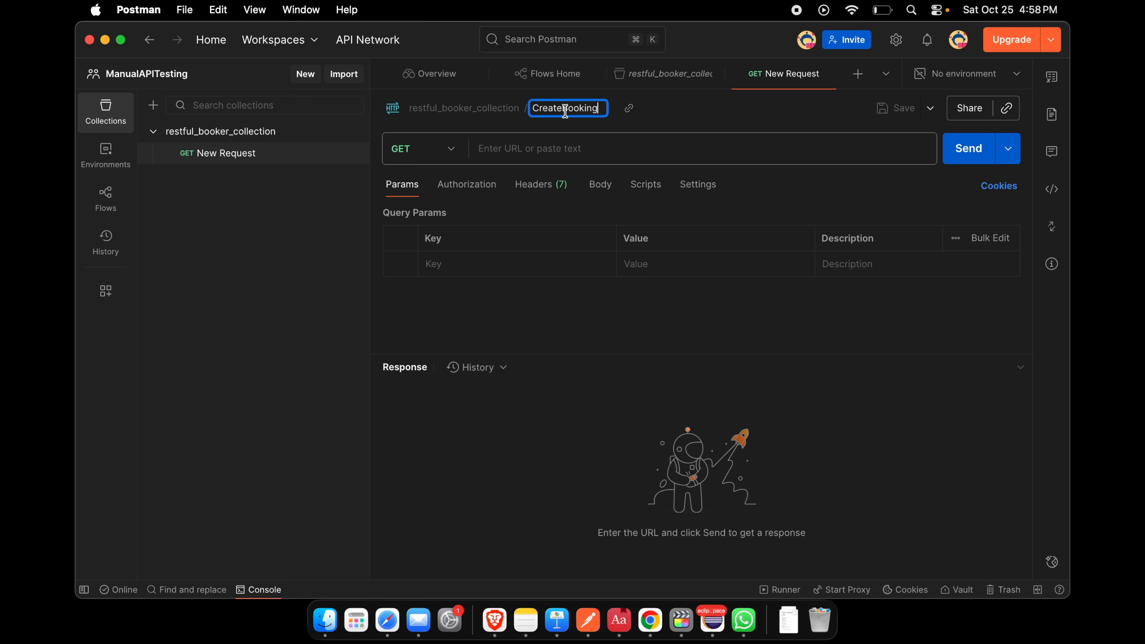
key("Return")
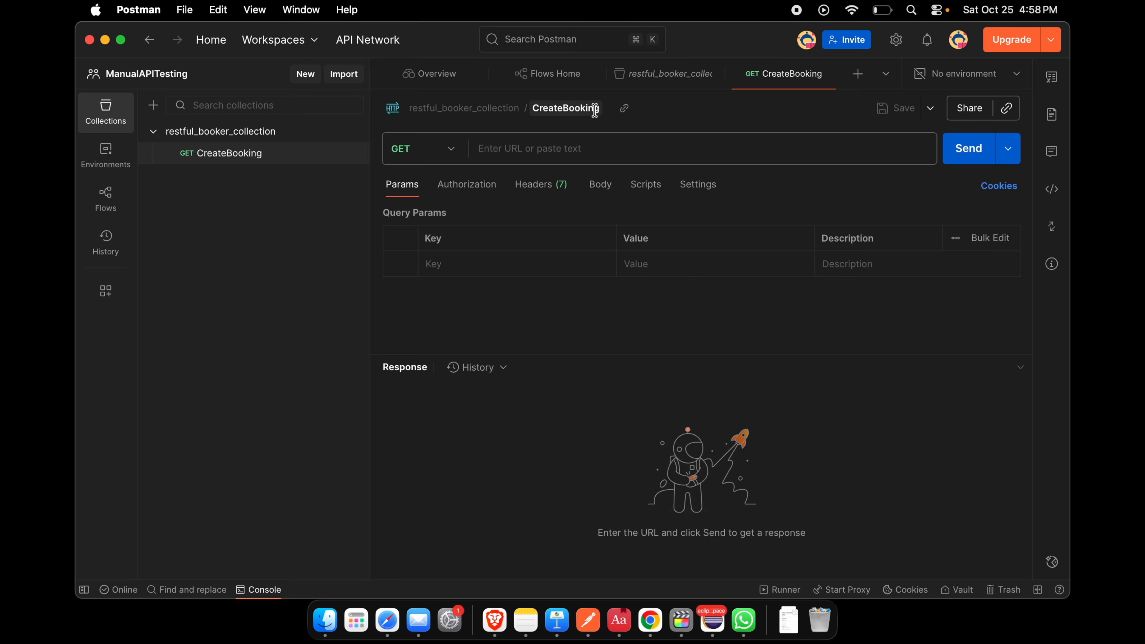
Check the HTTP method in the Safari documentation and set the CreateBooking request's method to POST in Postman
left_click(388, 623)
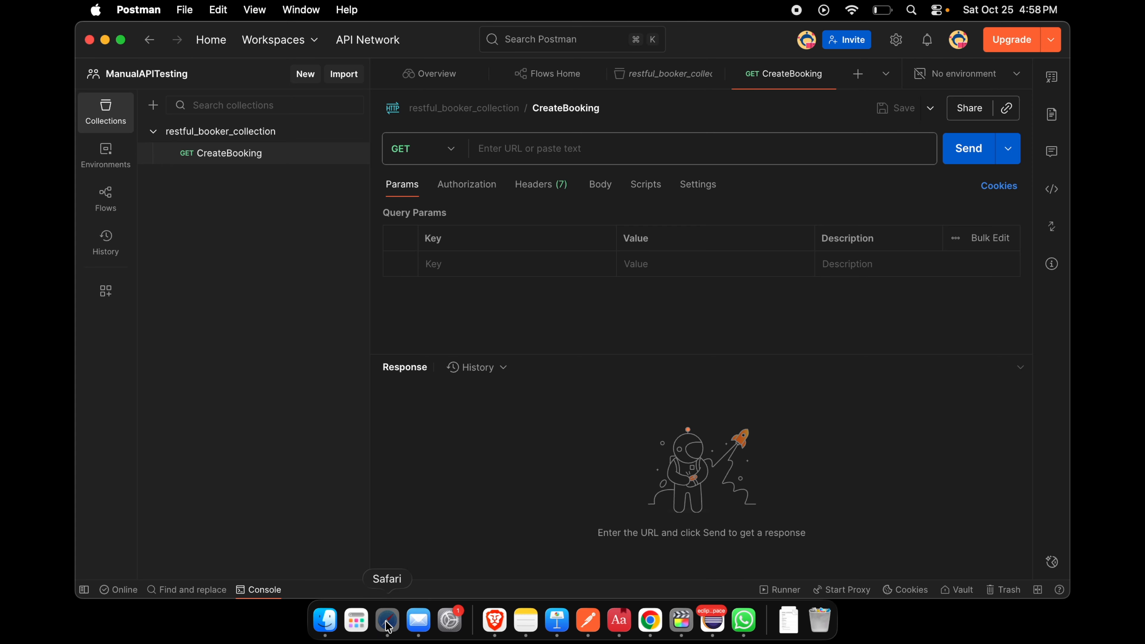
left_click(329, 178)
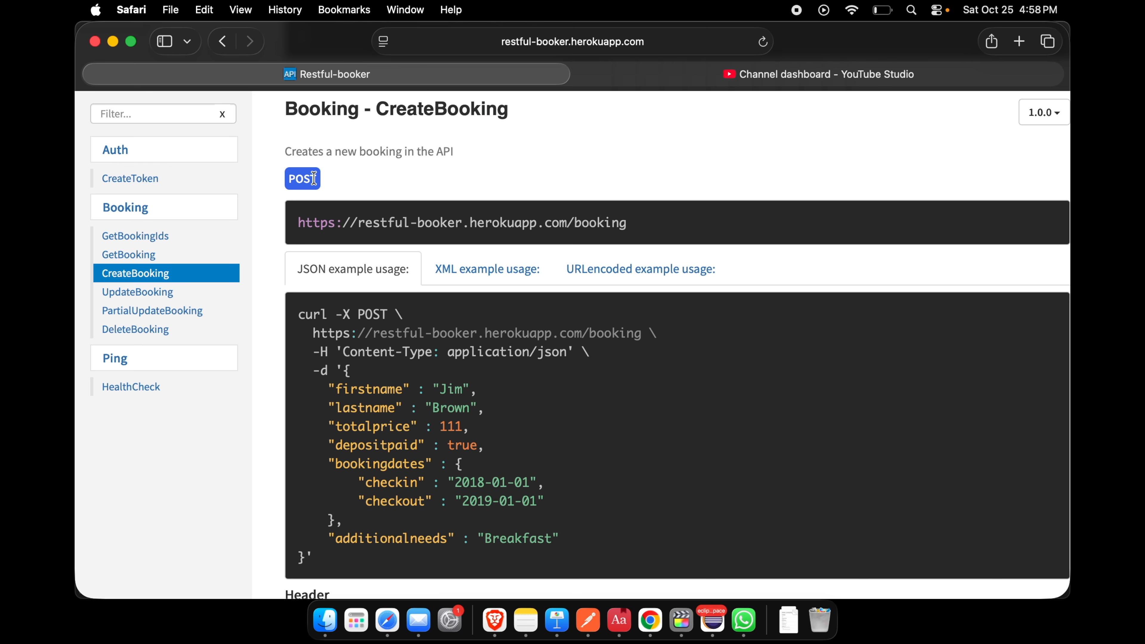
left_click_drag(311, 179, 301, 178)
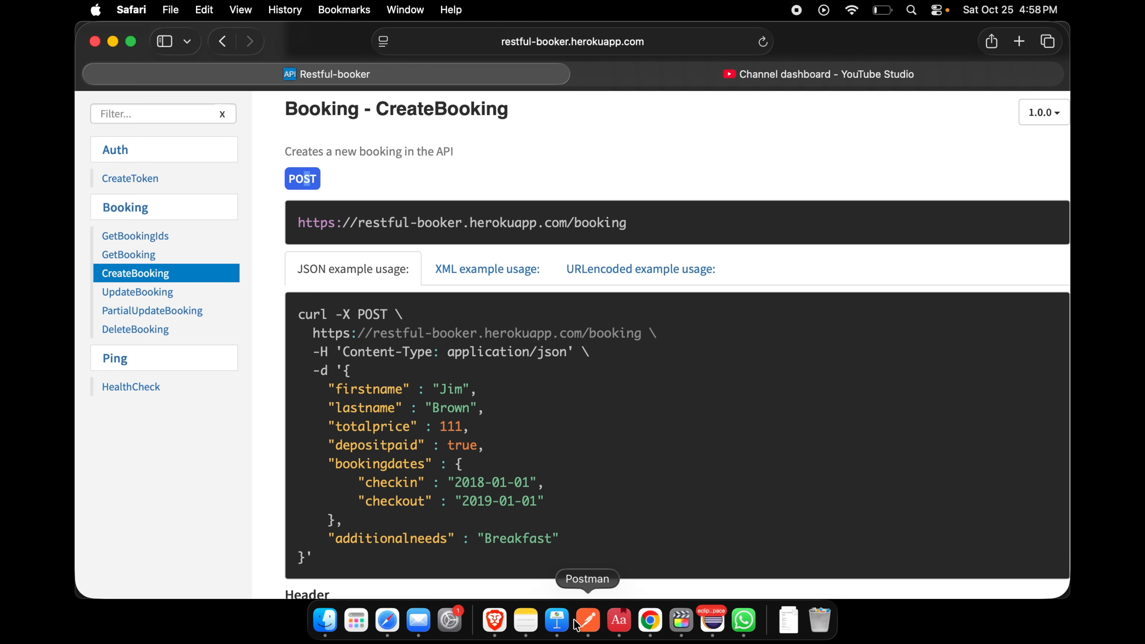
left_click(588, 621)
left_click(452, 151)
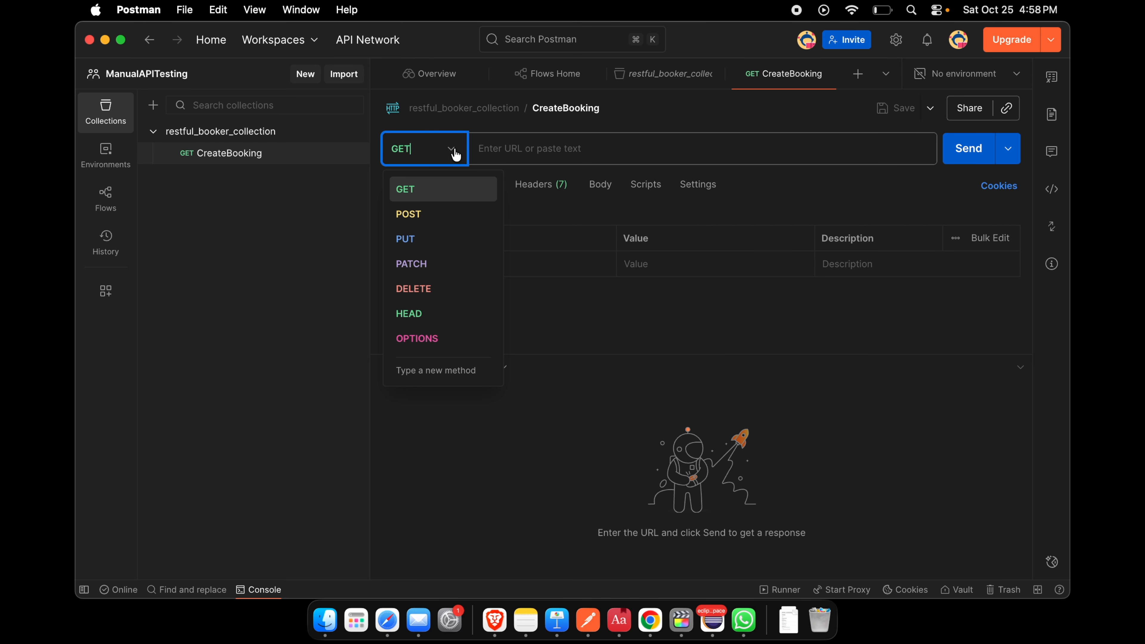
left_click(424, 213)
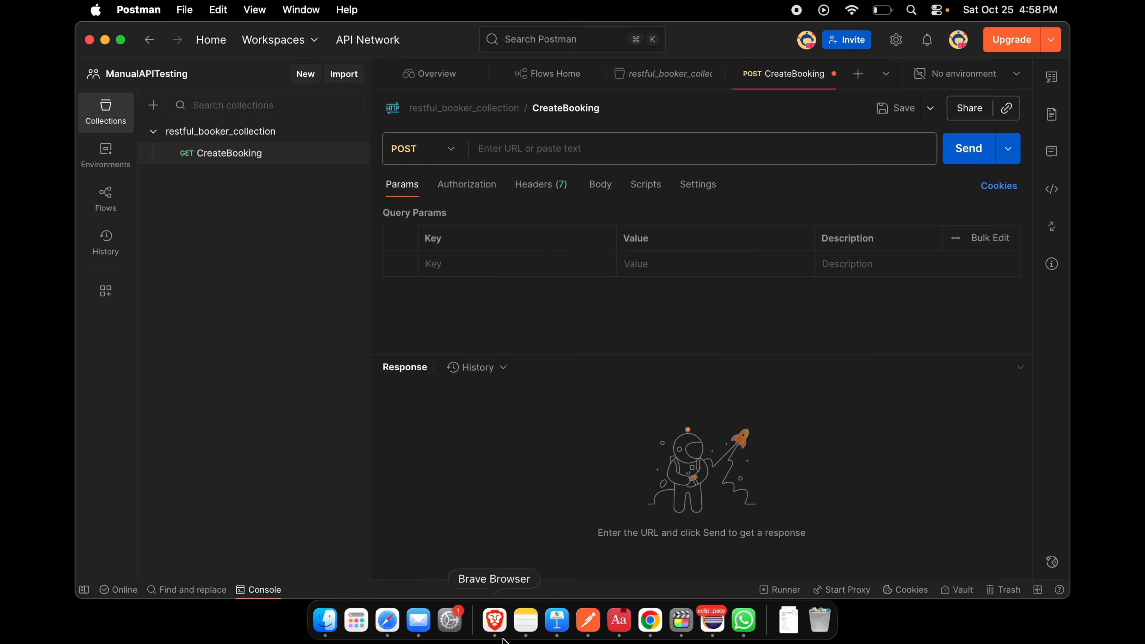
left_click(387, 627)
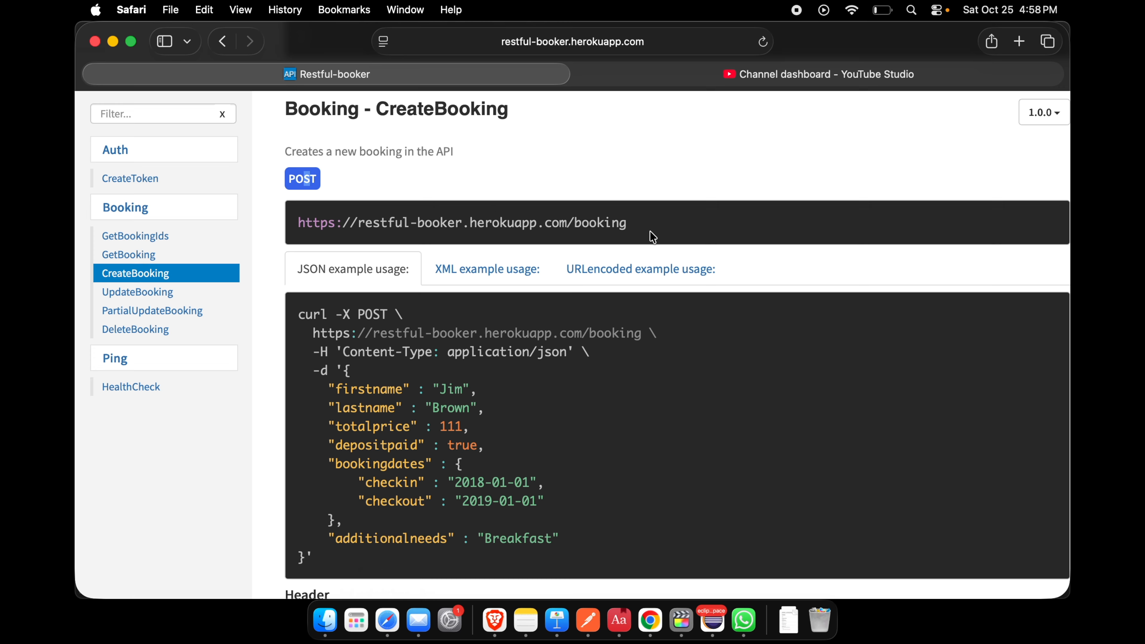
left_click_drag(654, 236, 289, 221)
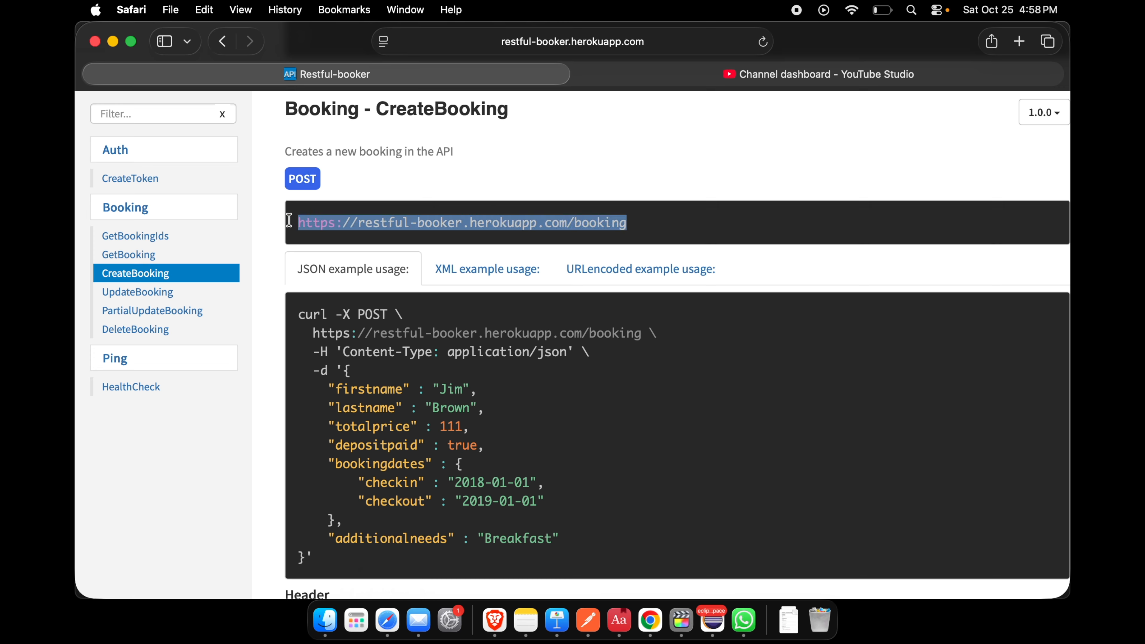
right_click(348, 224)
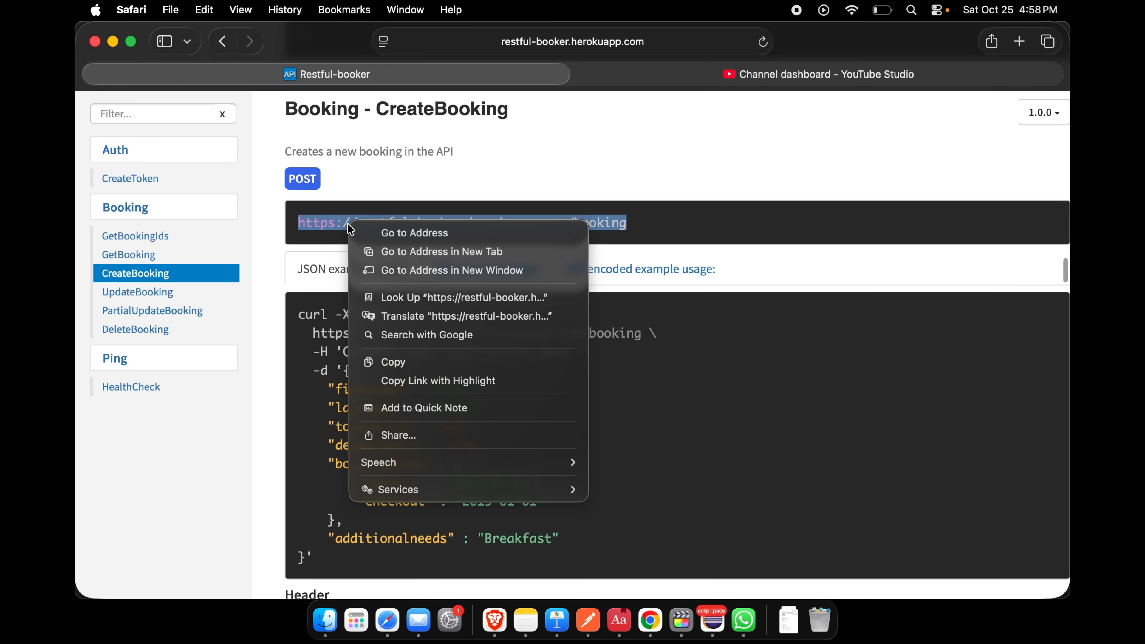
left_click(416, 369)
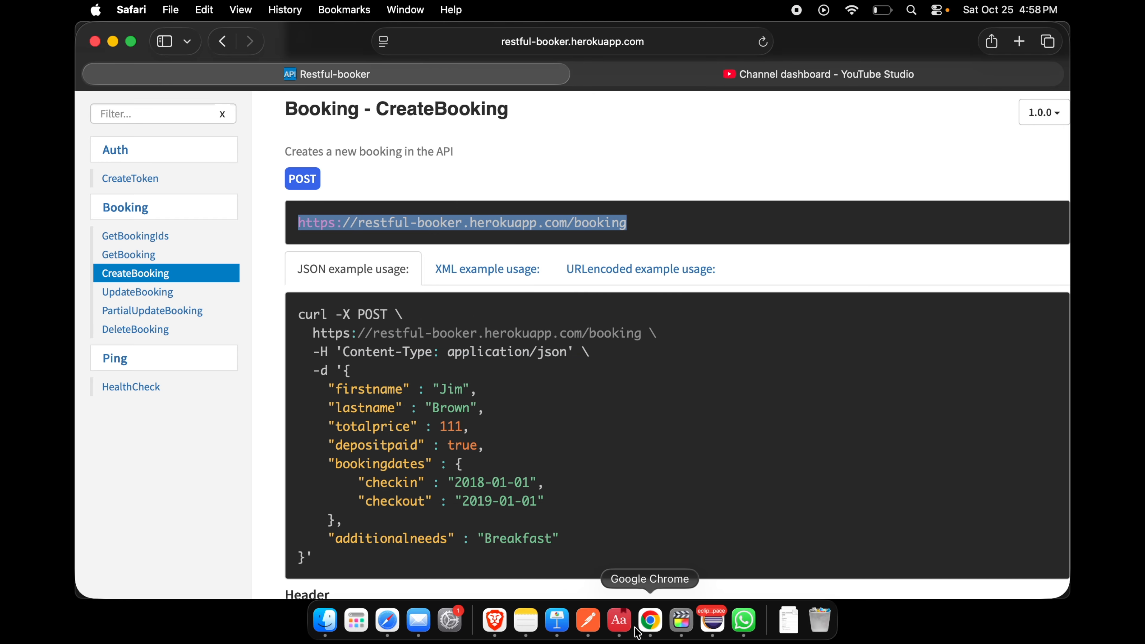
left_click(593, 629)
left_click(496, 149)
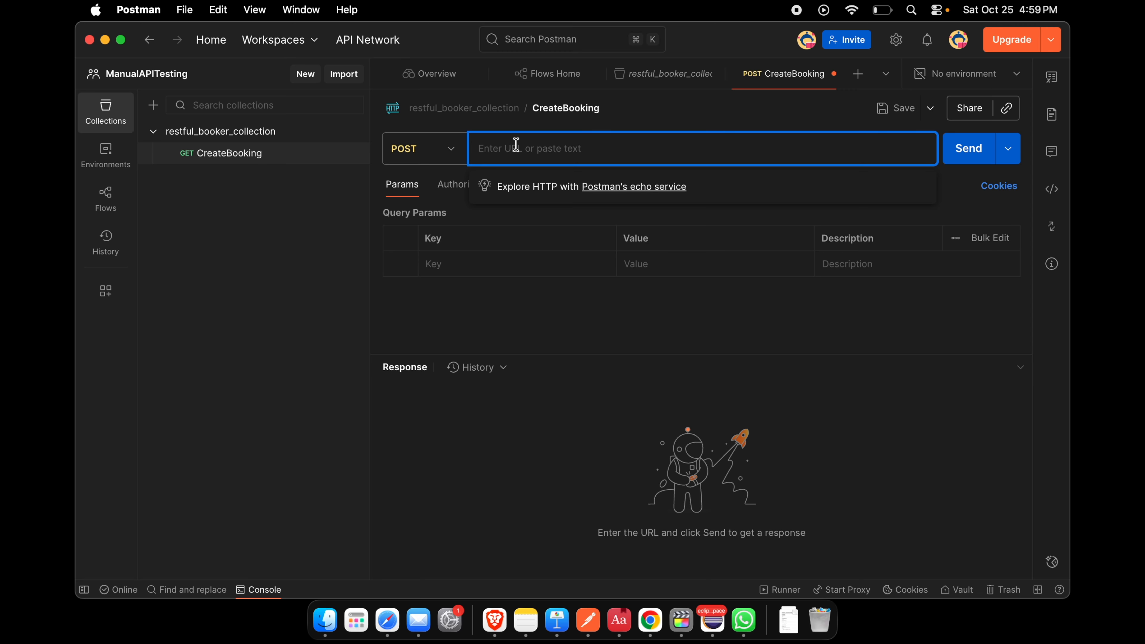
key("super+v")
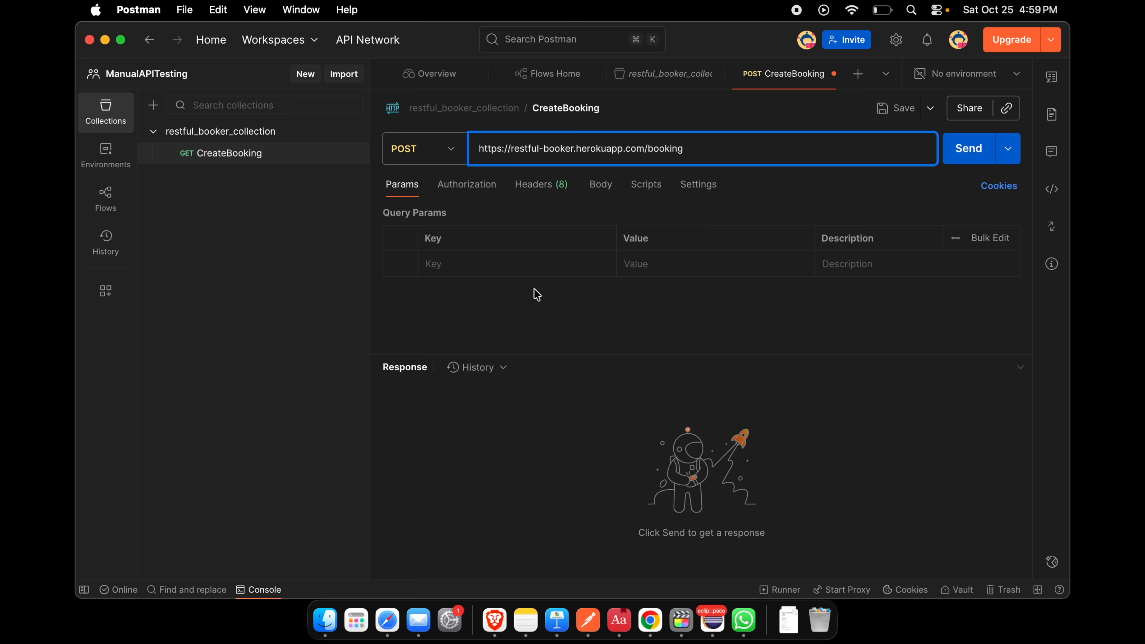
Switch to Safari and copy the complete JSON payload, from opening to closing brace, out of the CreateBooking curl example
left_click(387, 622)
left_click_drag(324, 381, 431, 525)
left_click(432, 533)
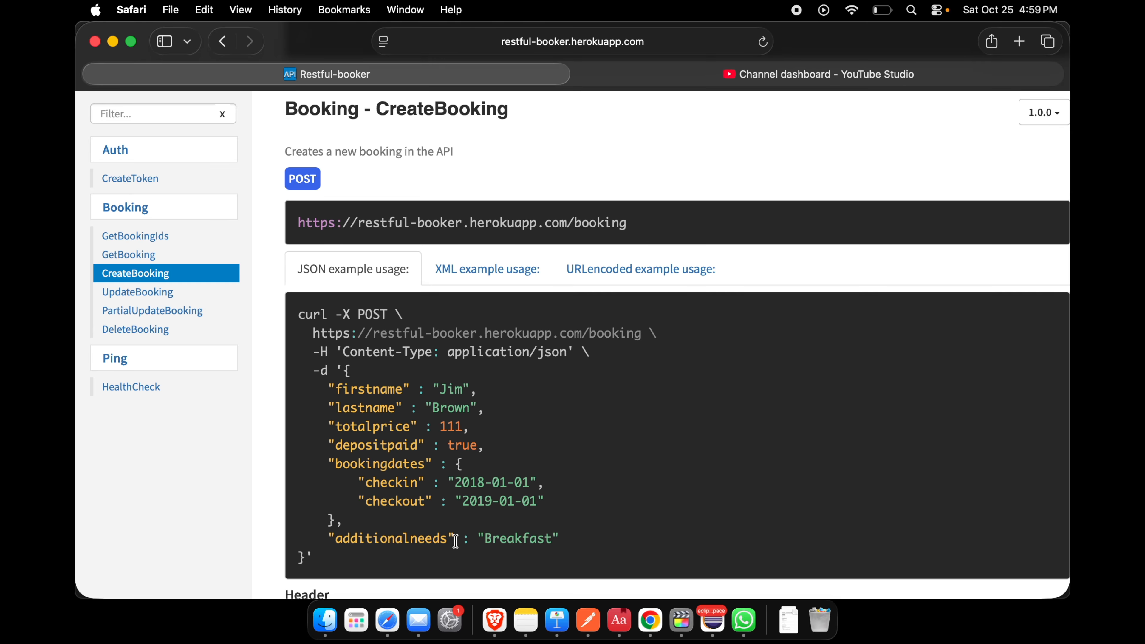
left_click_drag(344, 370, 307, 548)
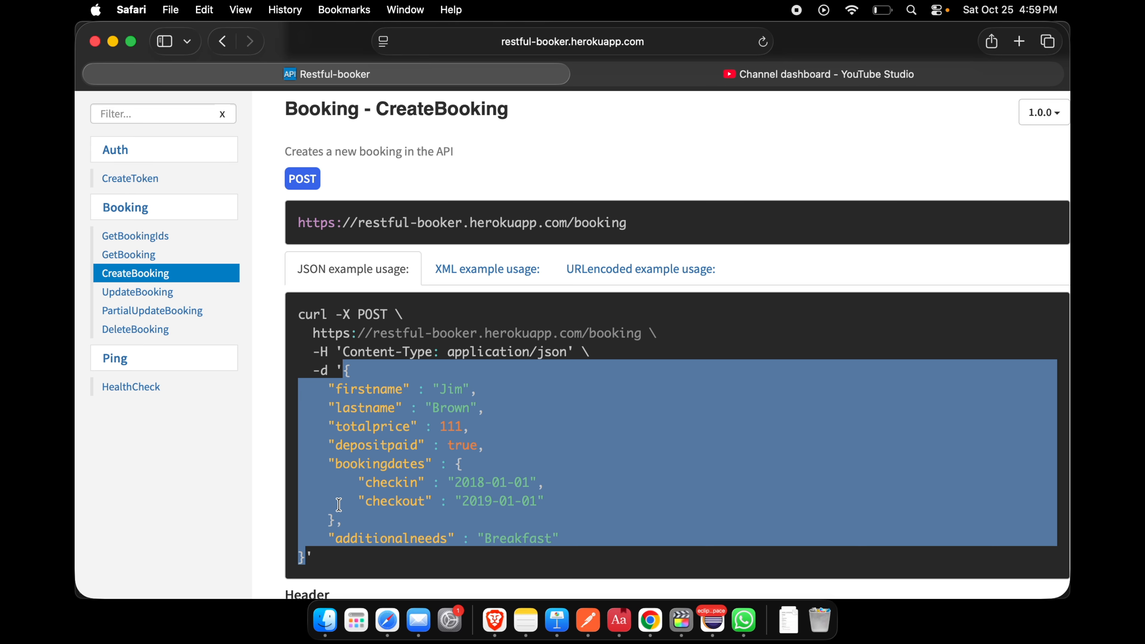
right_click(379, 452)
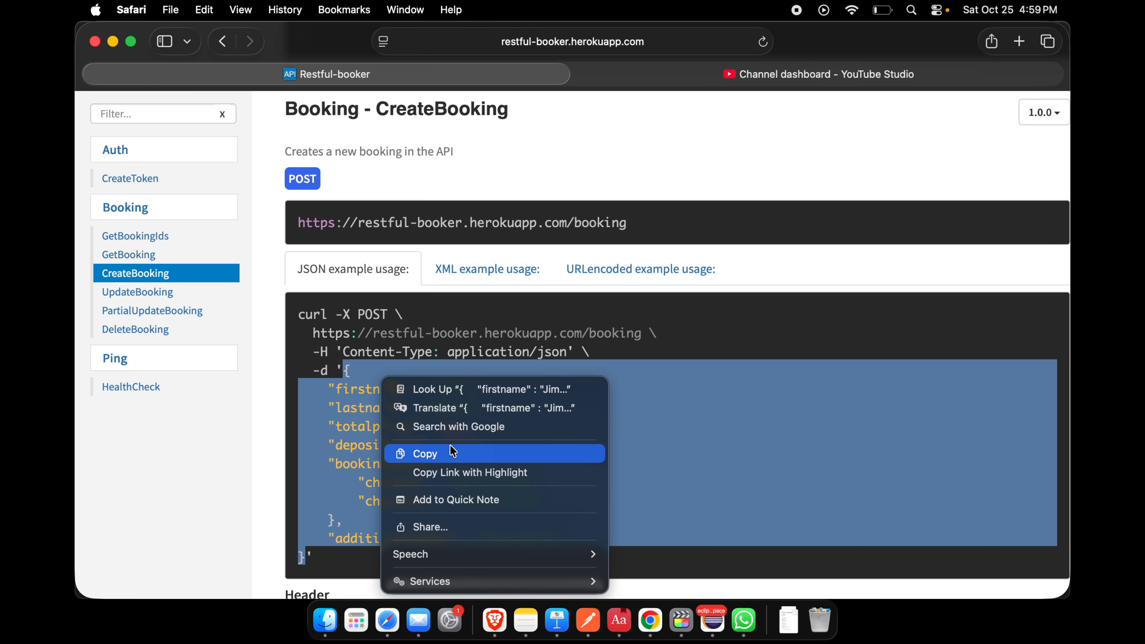
left_click(436, 454)
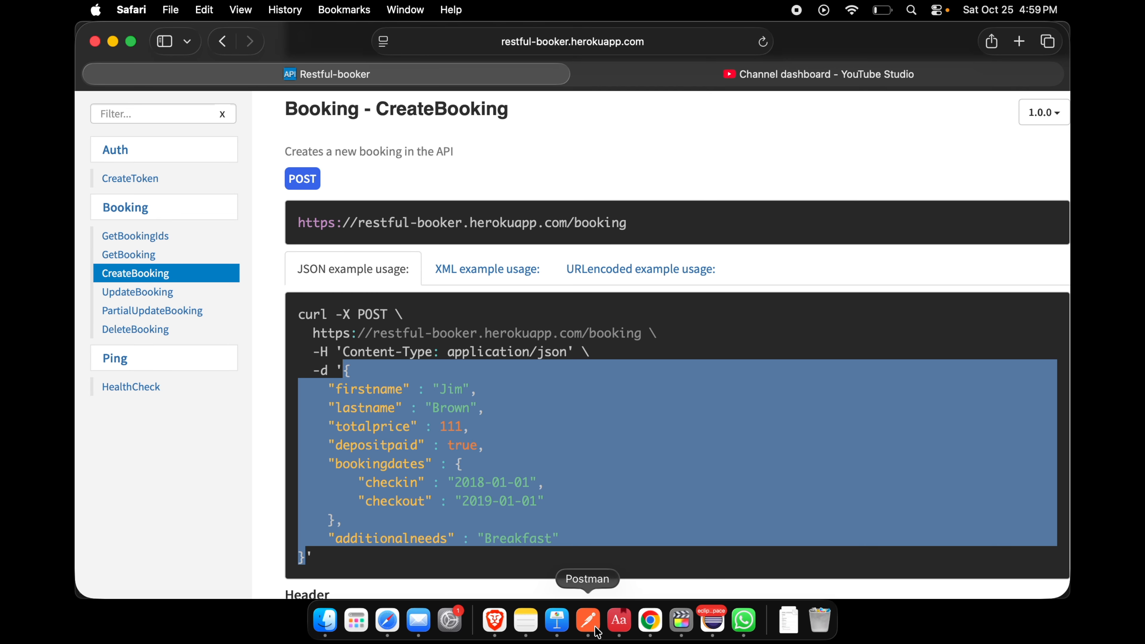
Switch to Postman, set the CreateBooking request body to raw JSON and paste the copied payload into it
left_click(588, 620)
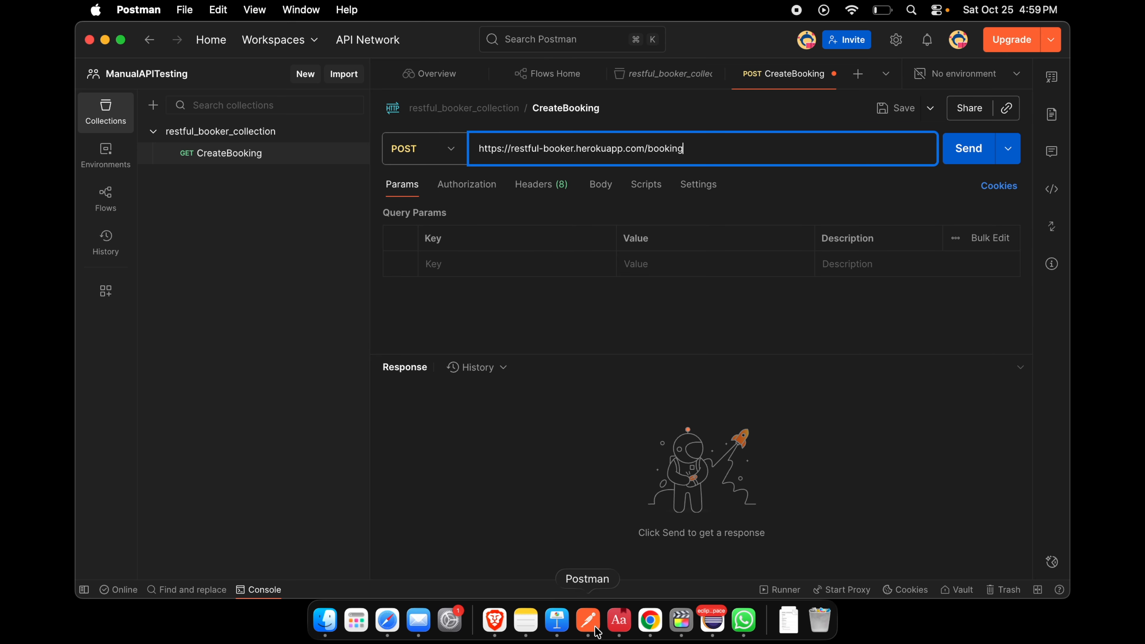
left_click(602, 189)
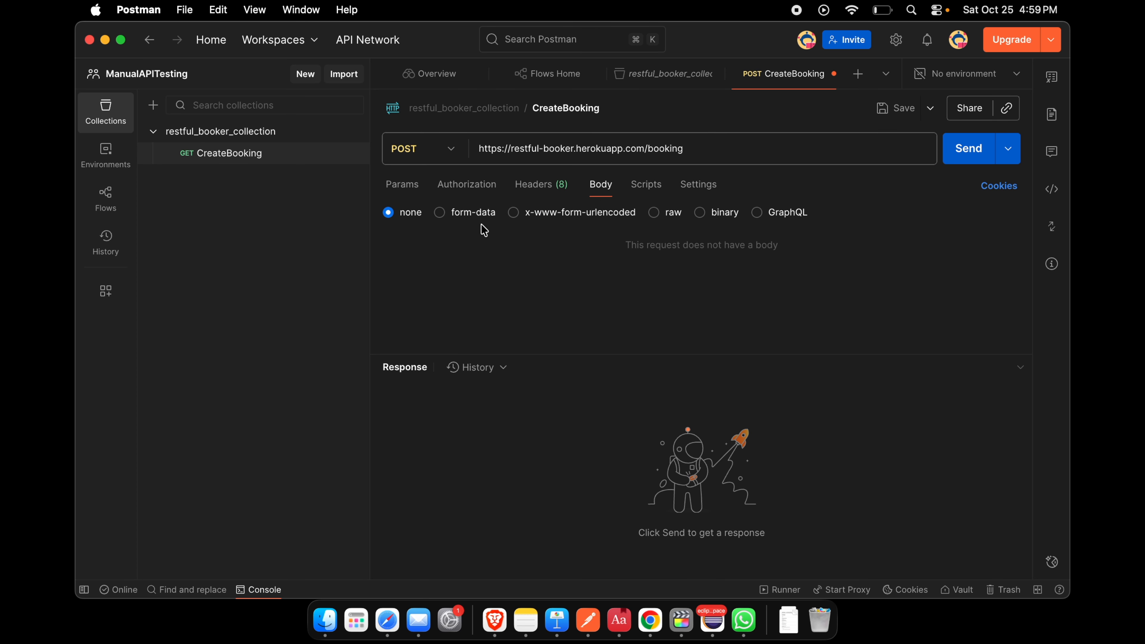
left_click(654, 215)
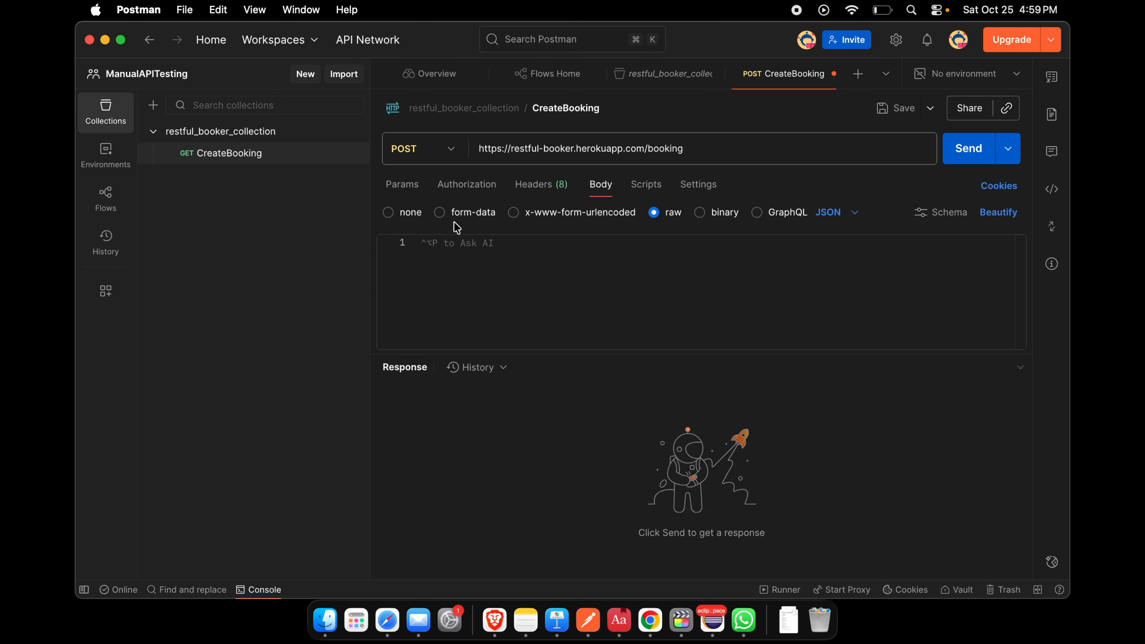
left_click(859, 219)
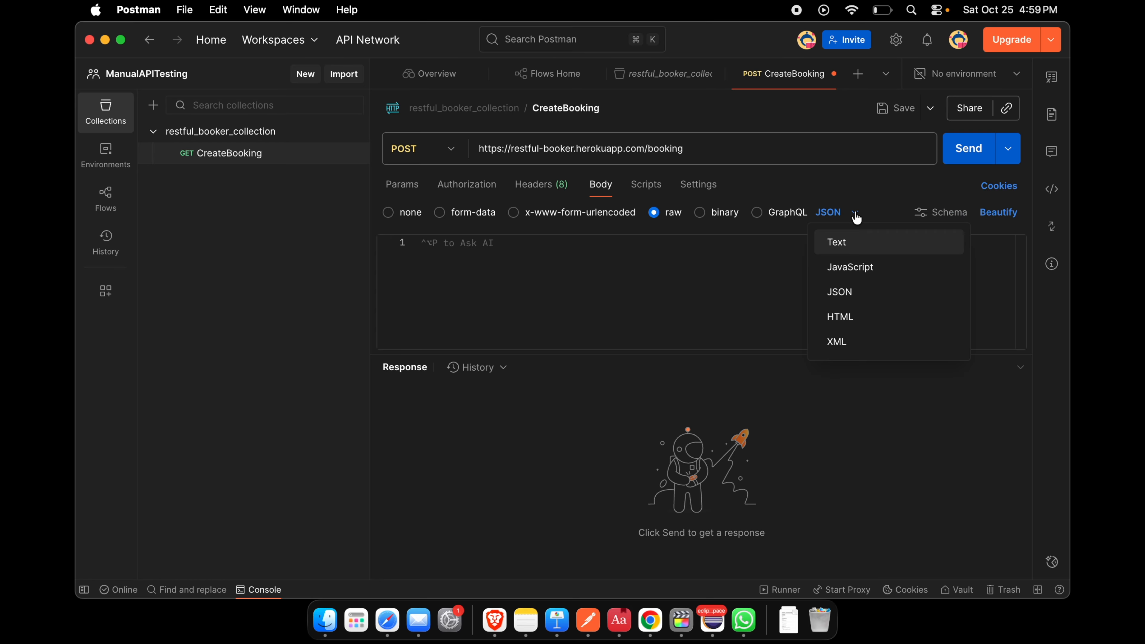
left_click(852, 301)
left_click(425, 243)
right_click(426, 243)
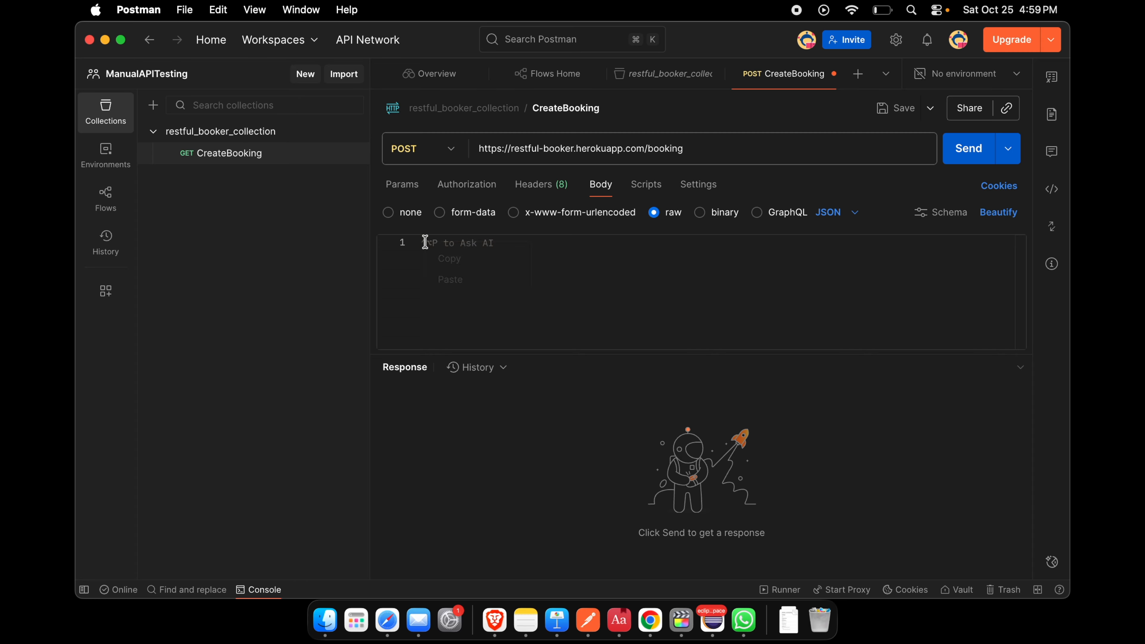
left_click(465, 278)
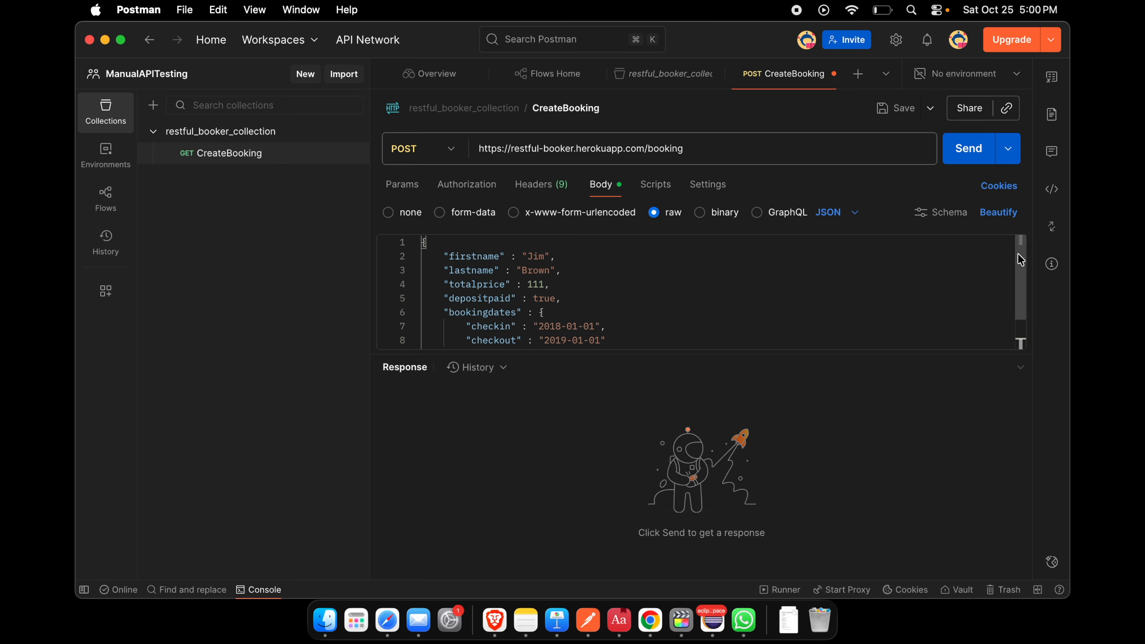
Beautify the pasted JSON and enlarge the body editor until the whole payload fits
left_click_drag(1021, 246, 1021, 329)
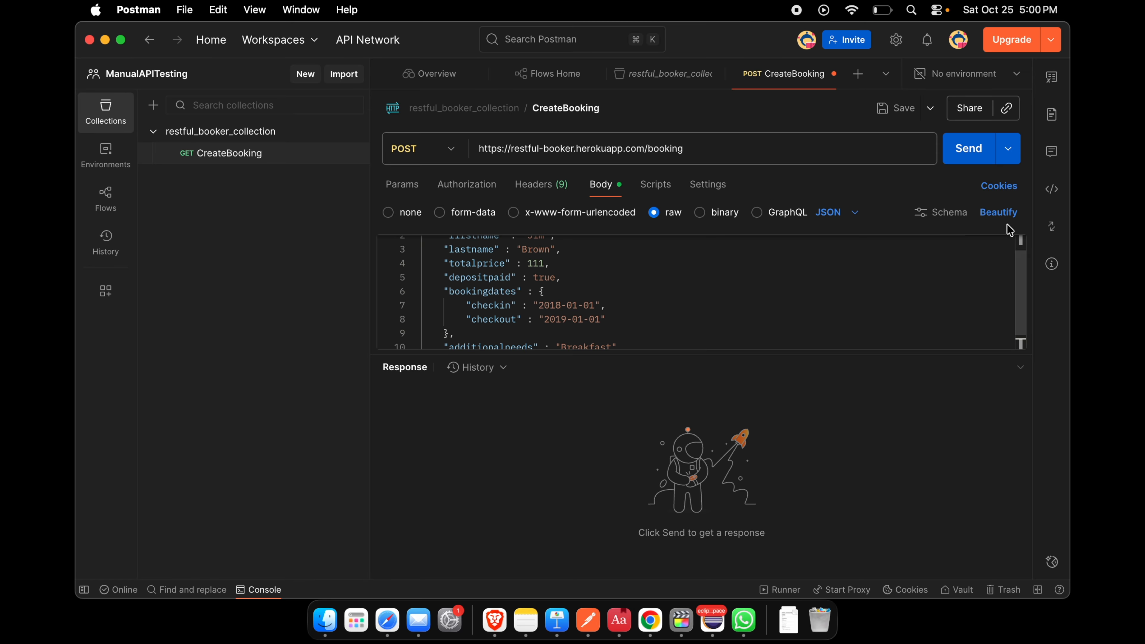
left_click(998, 221)
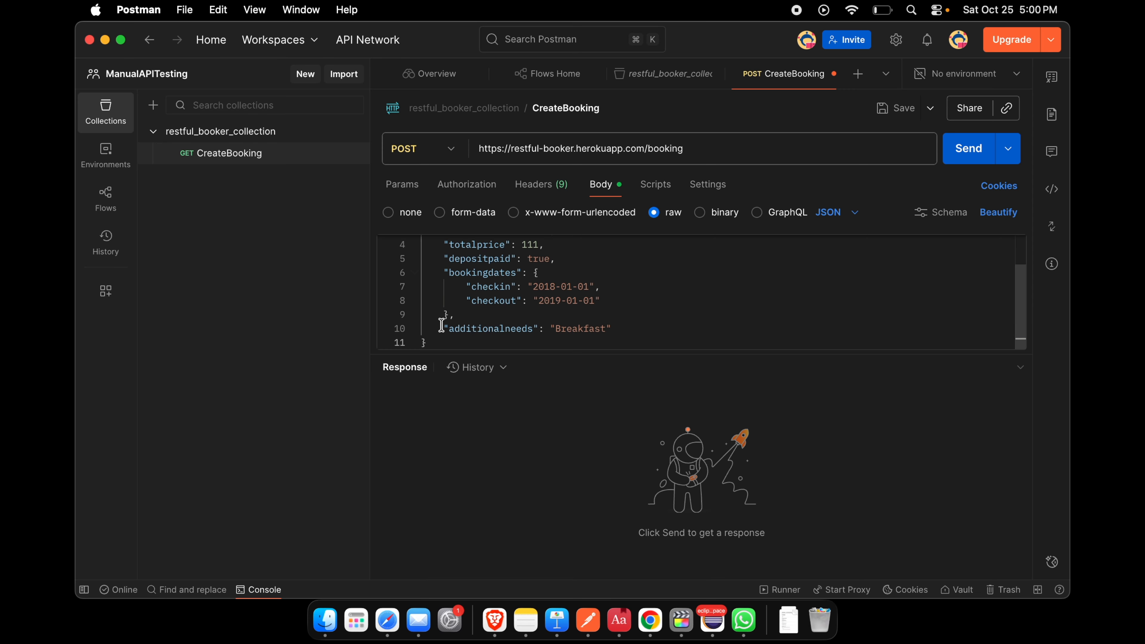
scroll(446, 286, "up", 2)
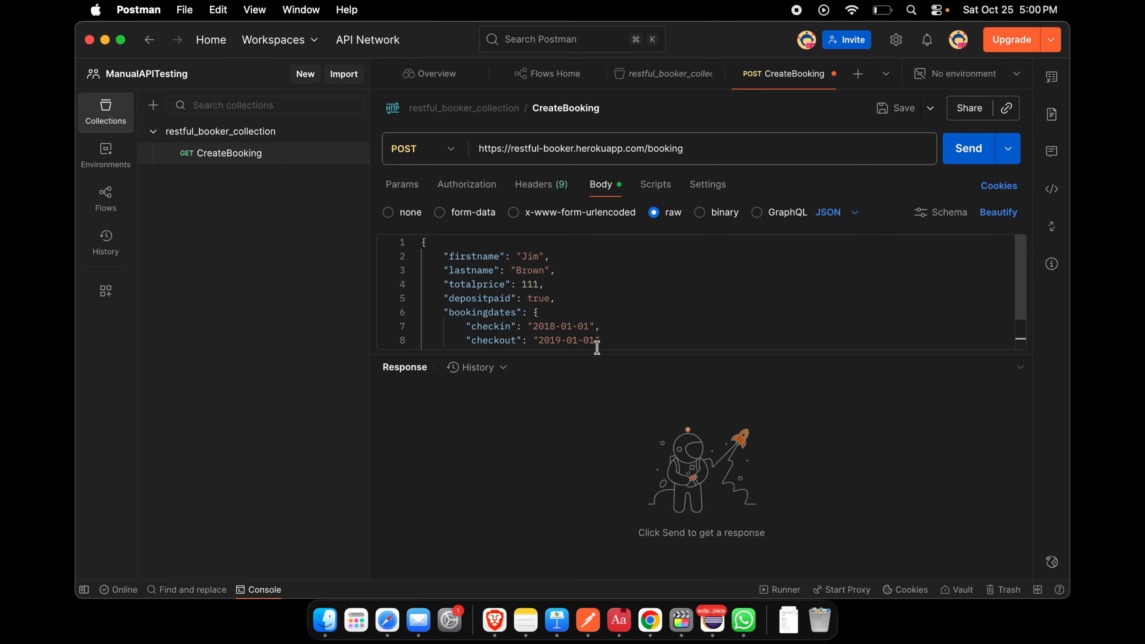
left_click_drag(596, 353, 594, 412)
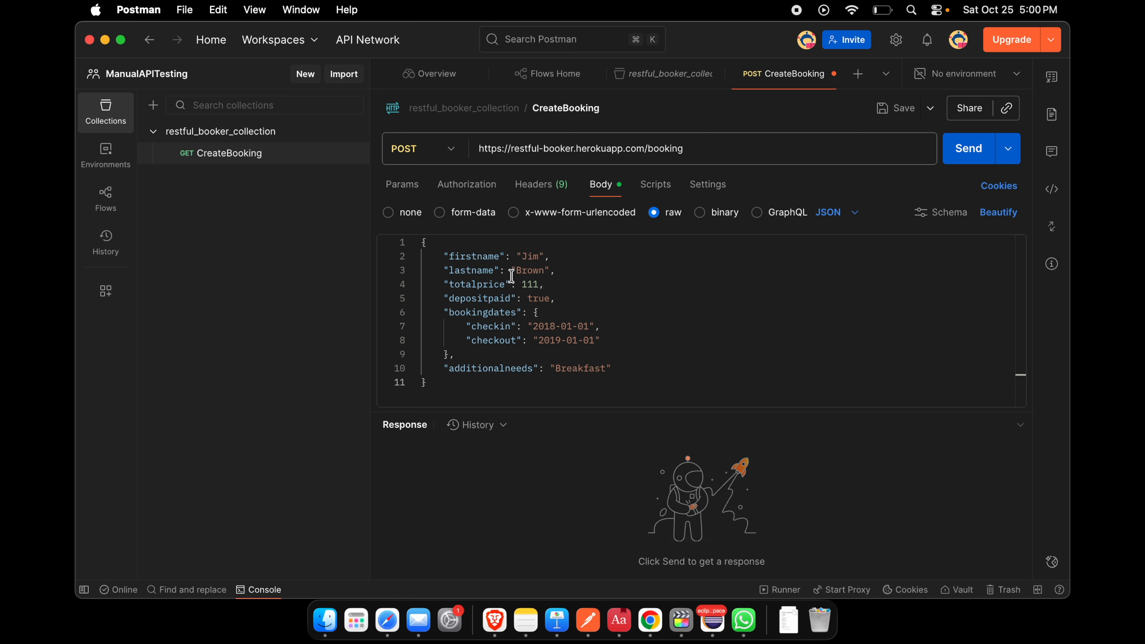
Change the payload values to firstname "Few", lastname "Steps" and totalprice 100
double_click(531, 256)
type("Few")
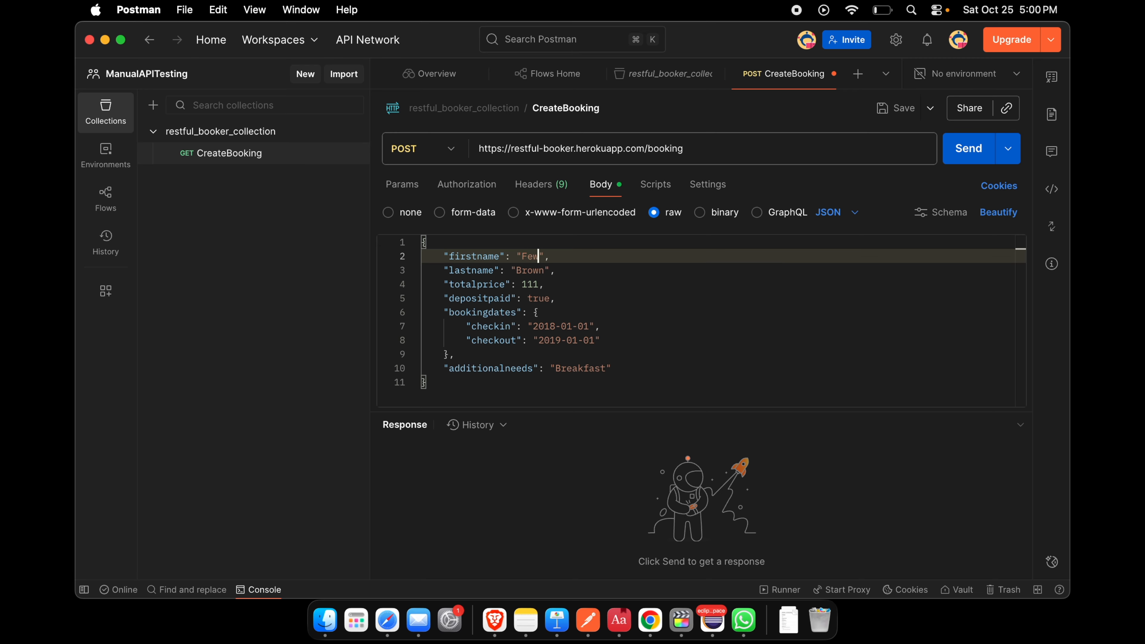
double_click(534, 270)
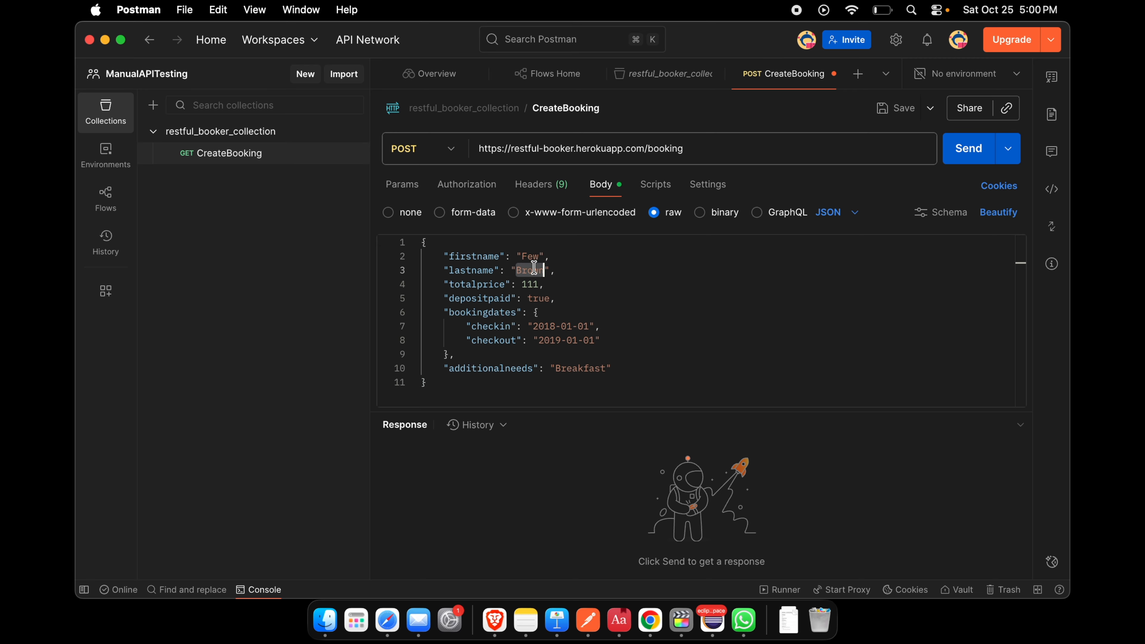
type("Steps")
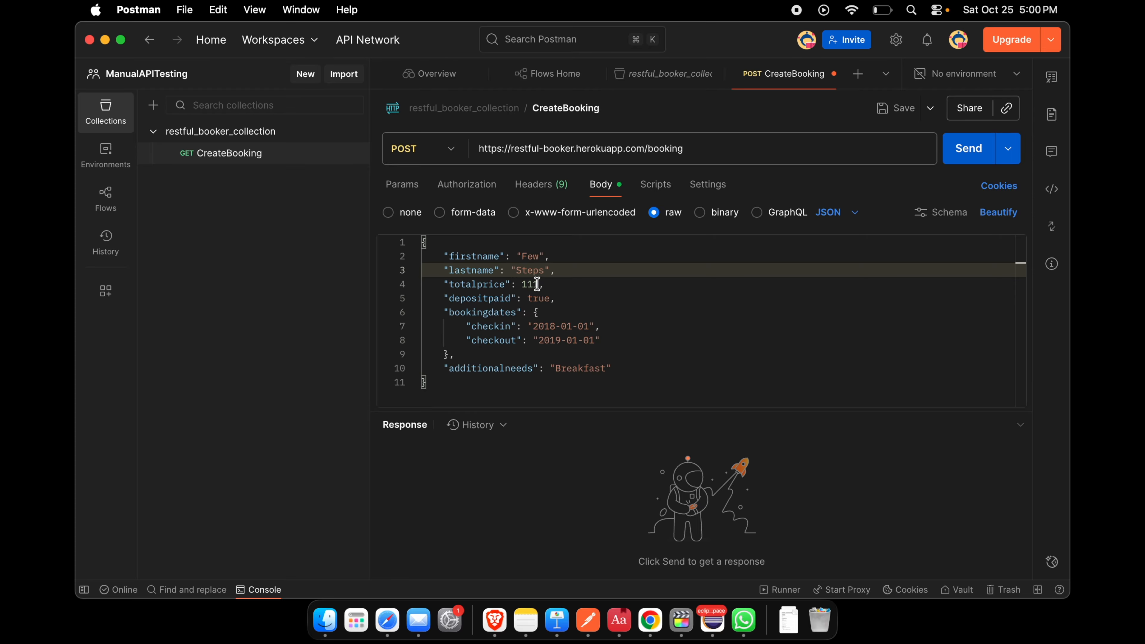
double_click(536, 284)
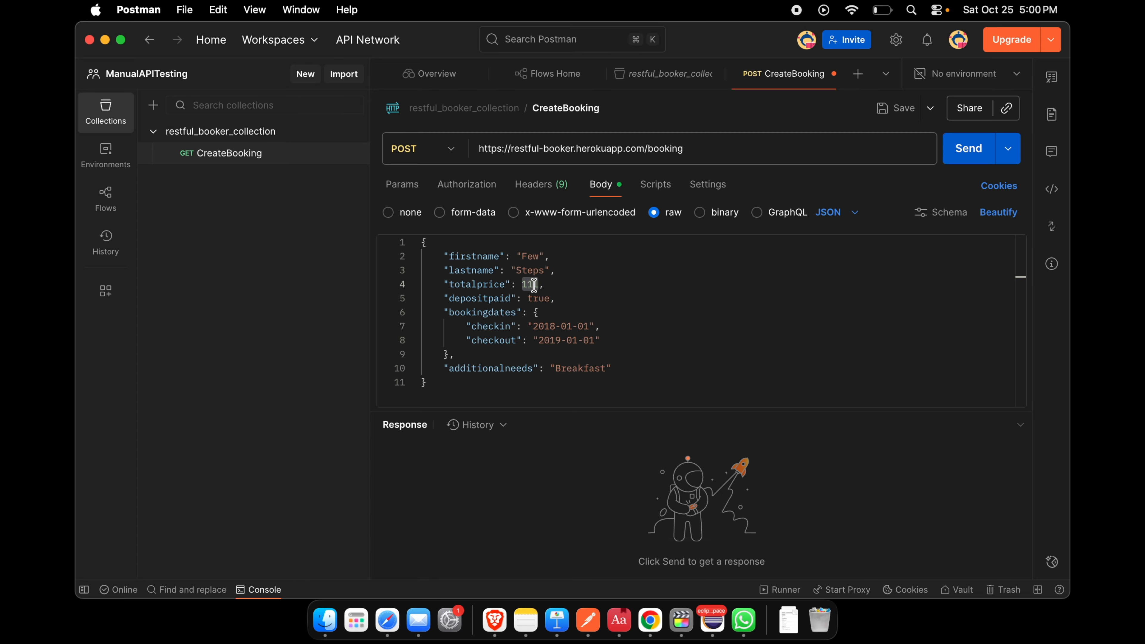
type("1")
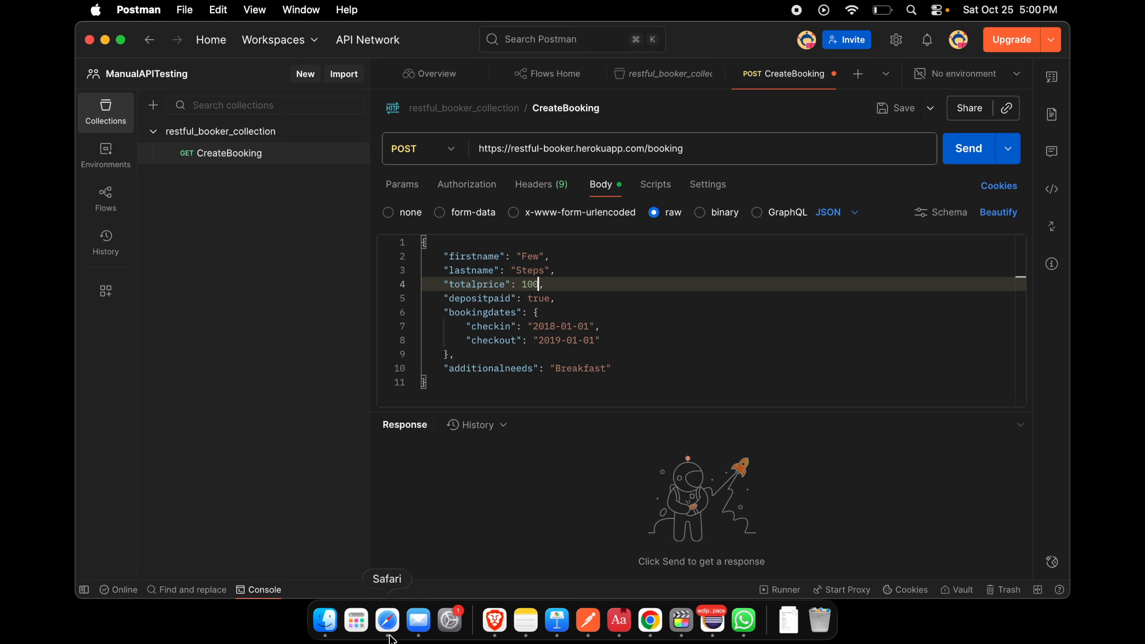
Switch to Safari and look up the header name required in the CreateBooking curl example
left_click(388, 621)
left_click(542, 369)
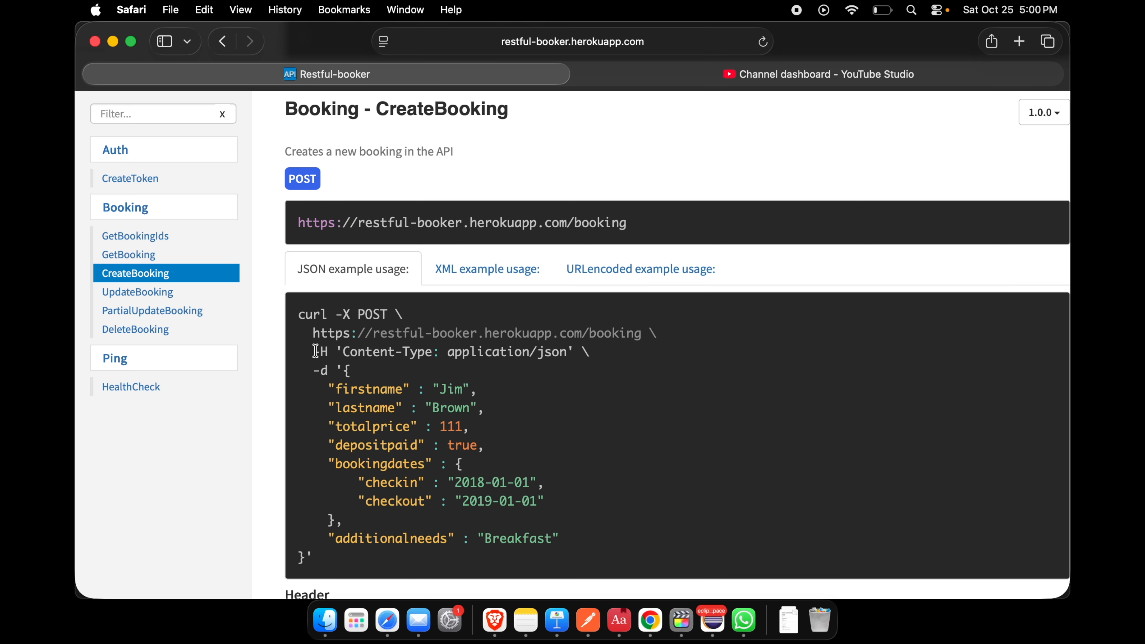
left_click_drag(315, 351, 430, 354)
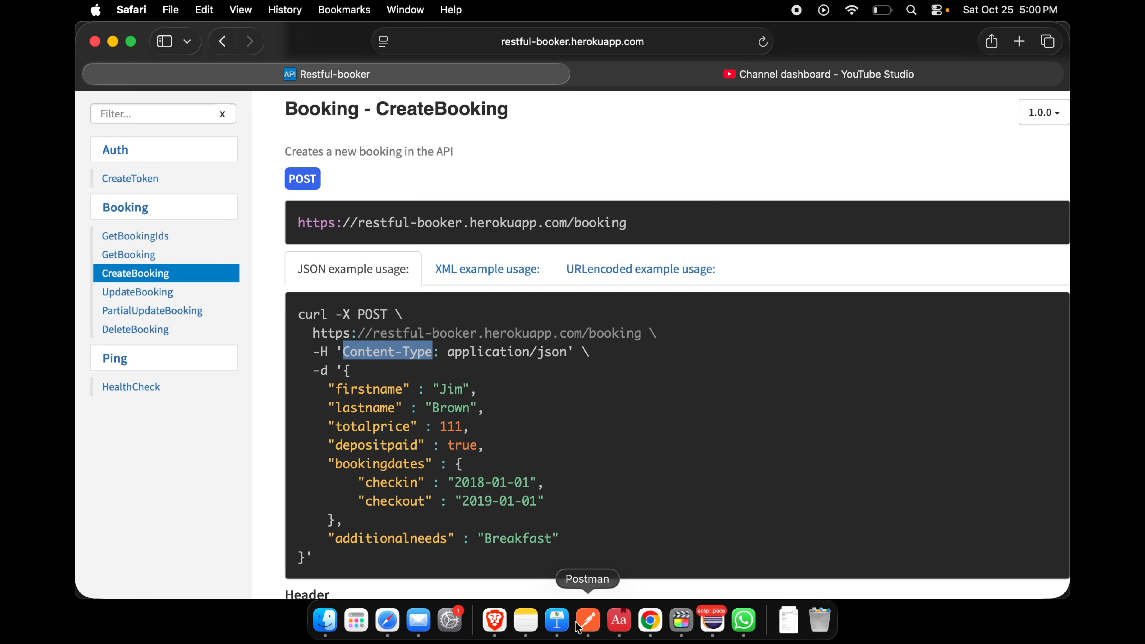
Switch to Postman and add a Content-Type key to the CreateBooking request's headers, rechecking the name in the Safari documentation
left_click(589, 622)
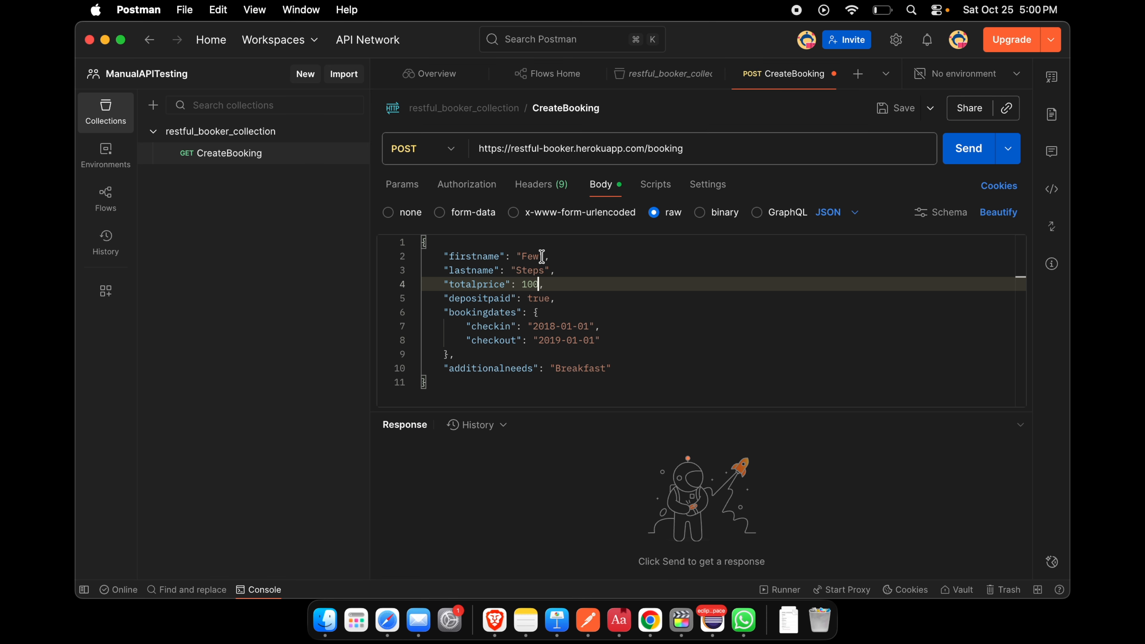
left_click(537, 196)
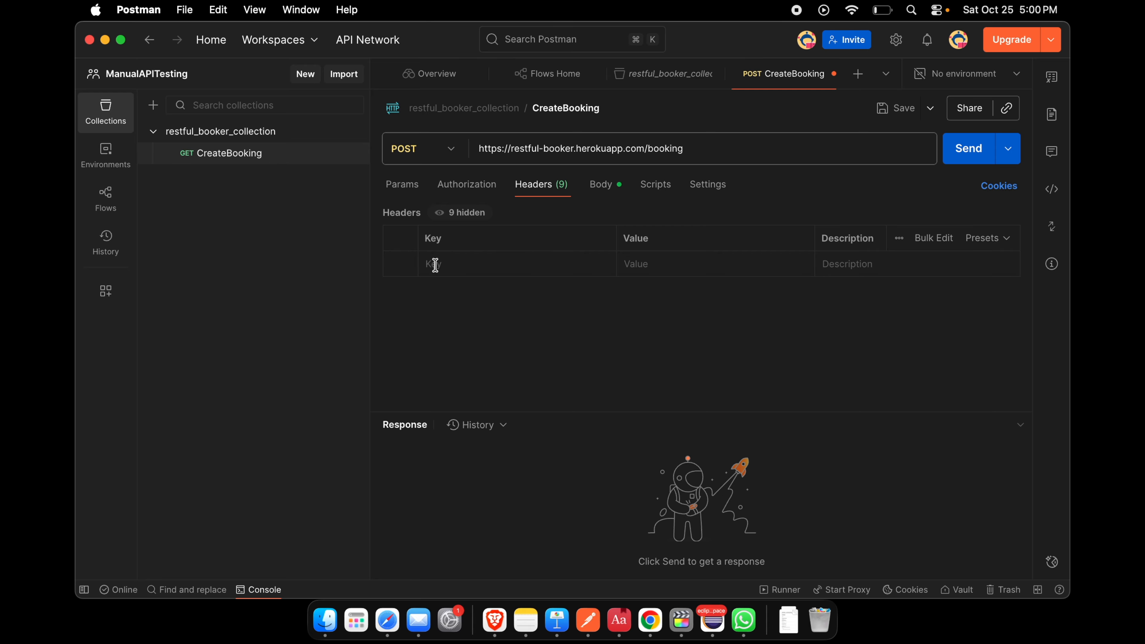
left_click(445, 264)
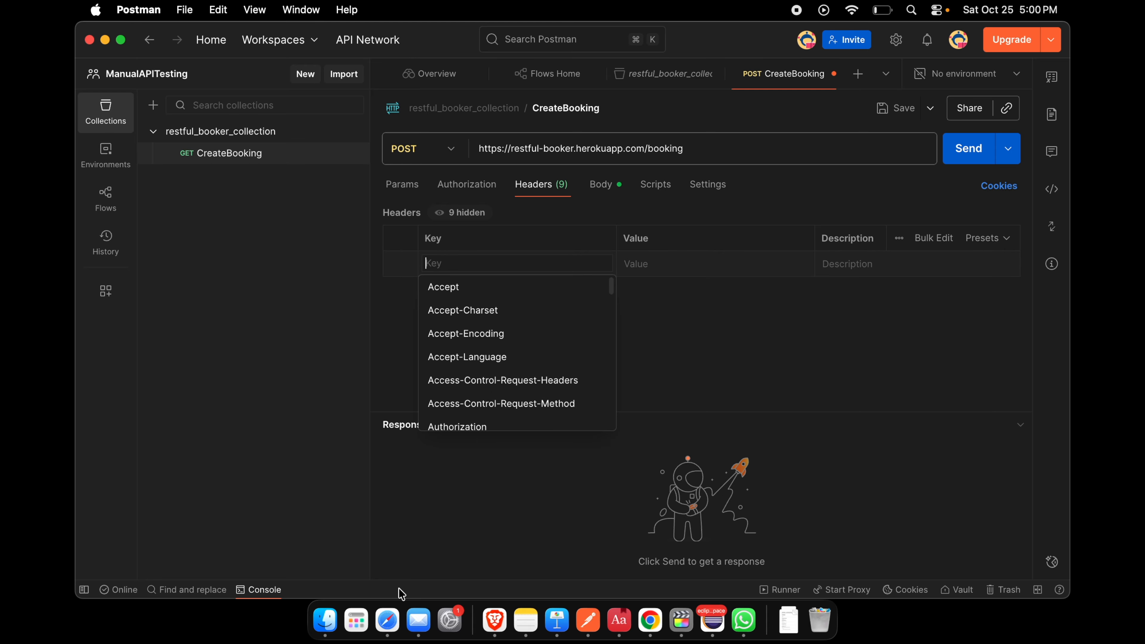
left_click(387, 620)
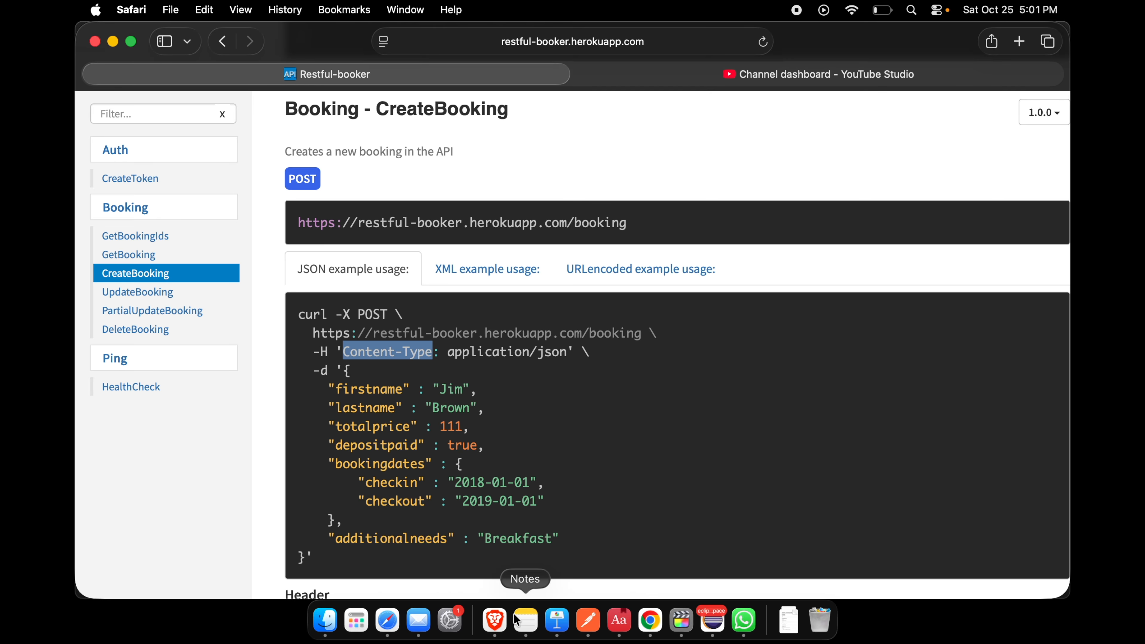
left_click(588, 620)
left_click(455, 264)
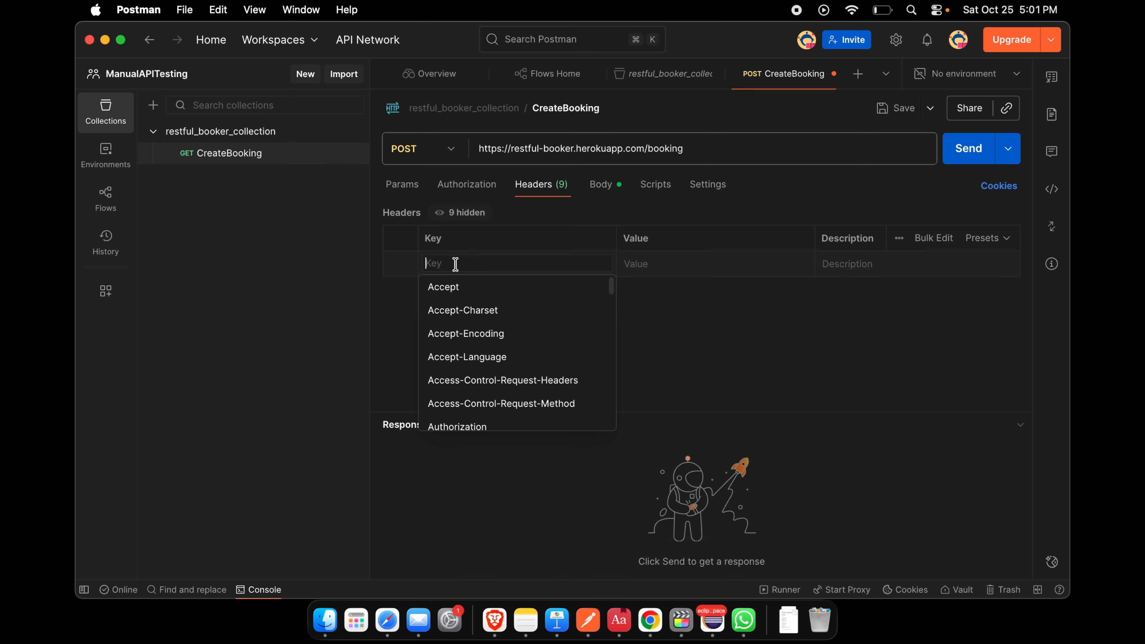
type("cont")
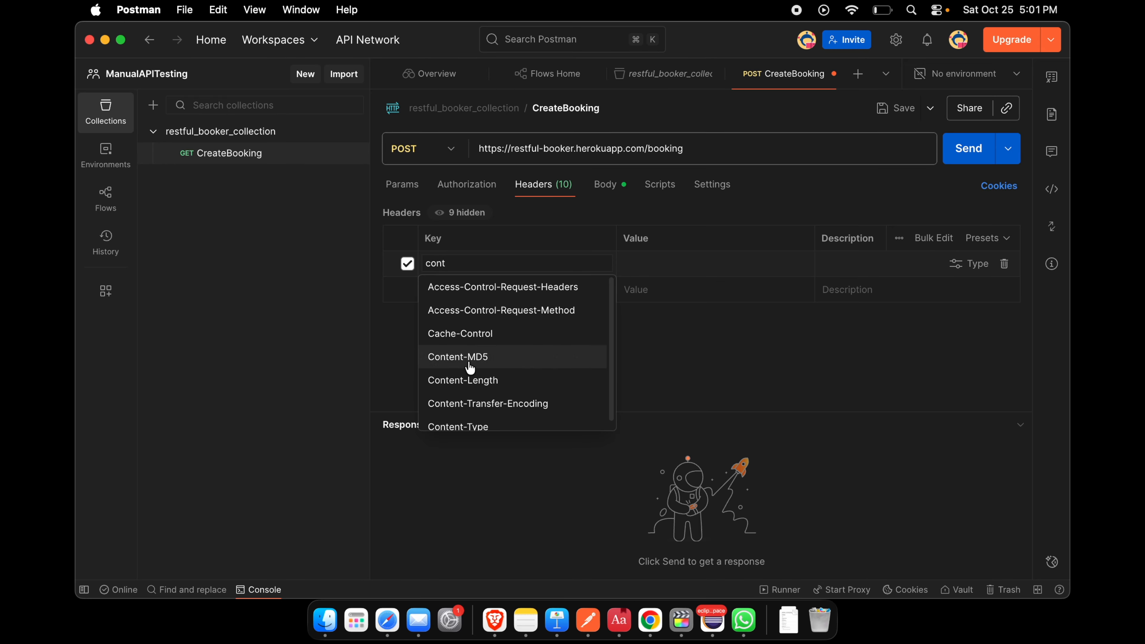
left_click(481, 428)
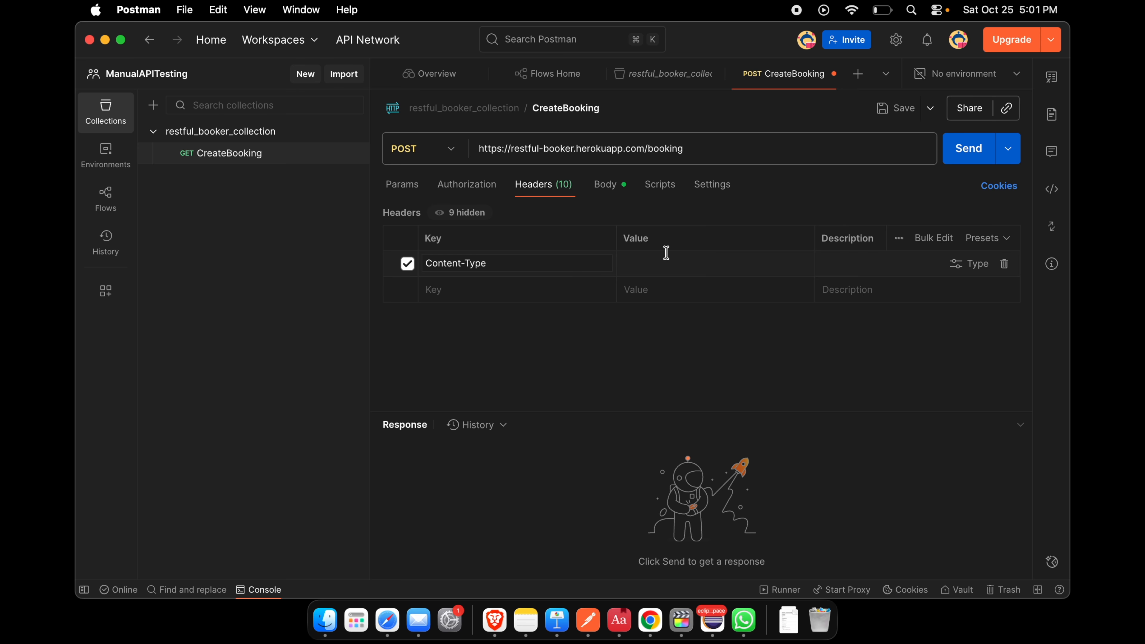
Check the header value in the Safari documentation and set Content-Type to application/json in Postman
left_click(678, 261)
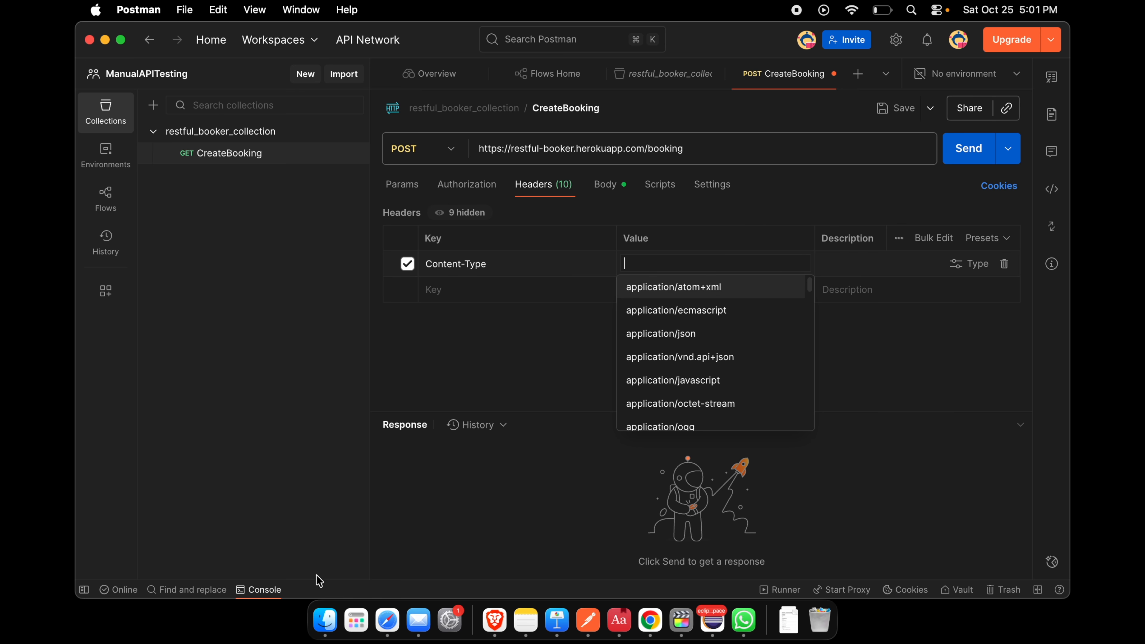
left_click(399, 623)
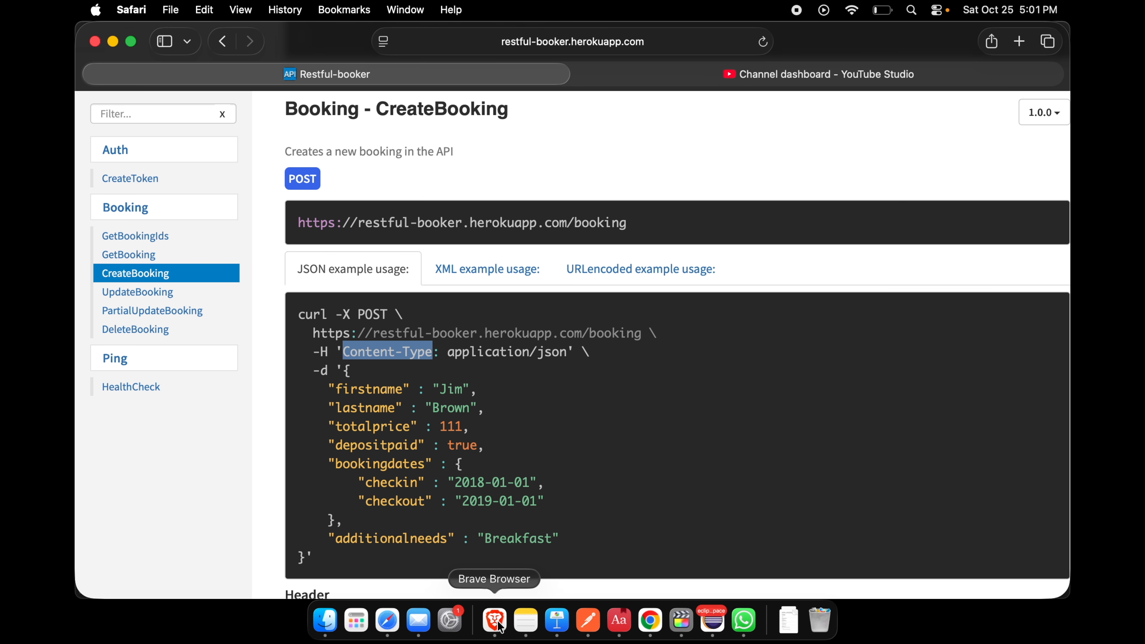
left_click(588, 621)
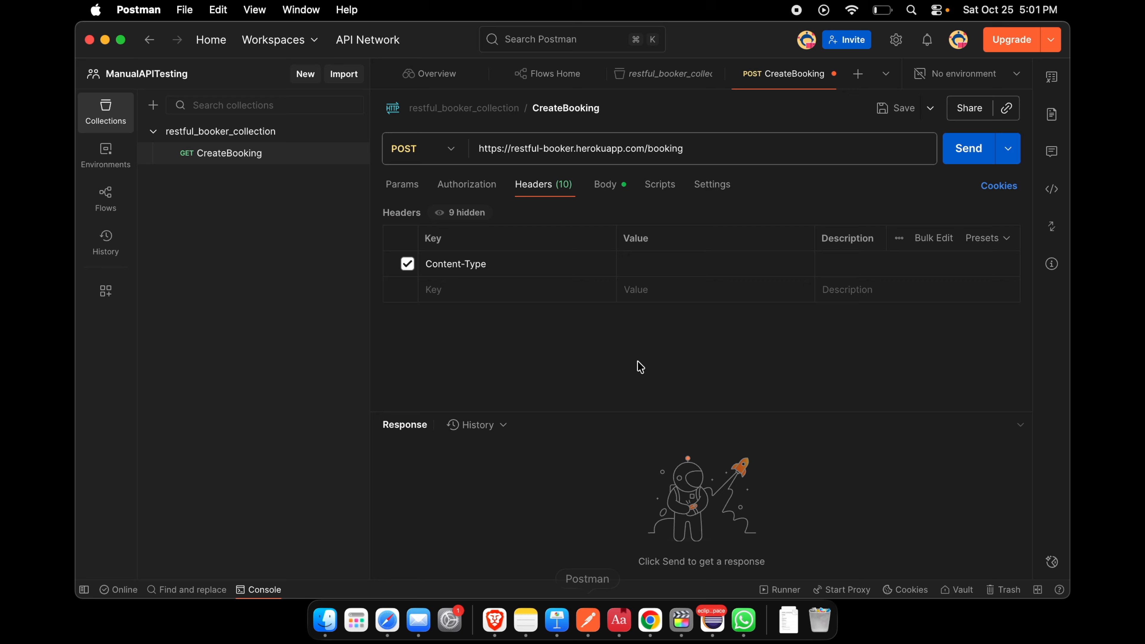
left_click(654, 269)
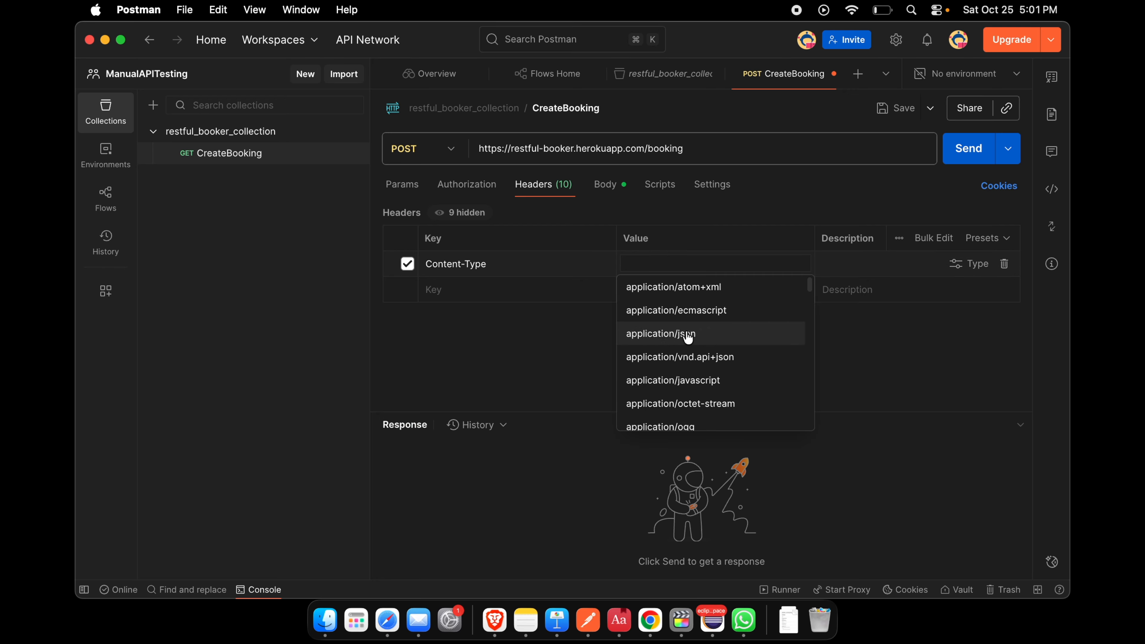
left_click(677, 338)
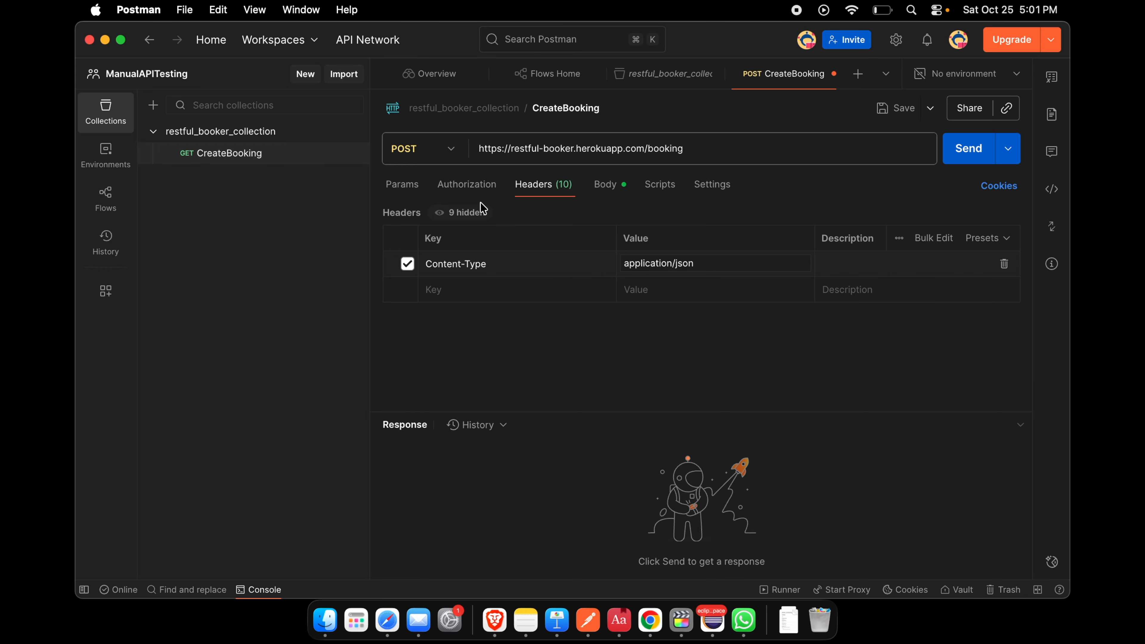
Review the request's body and headers in Postman, and examine the URL, header and payload of the curl example in Safari
left_click(614, 193)
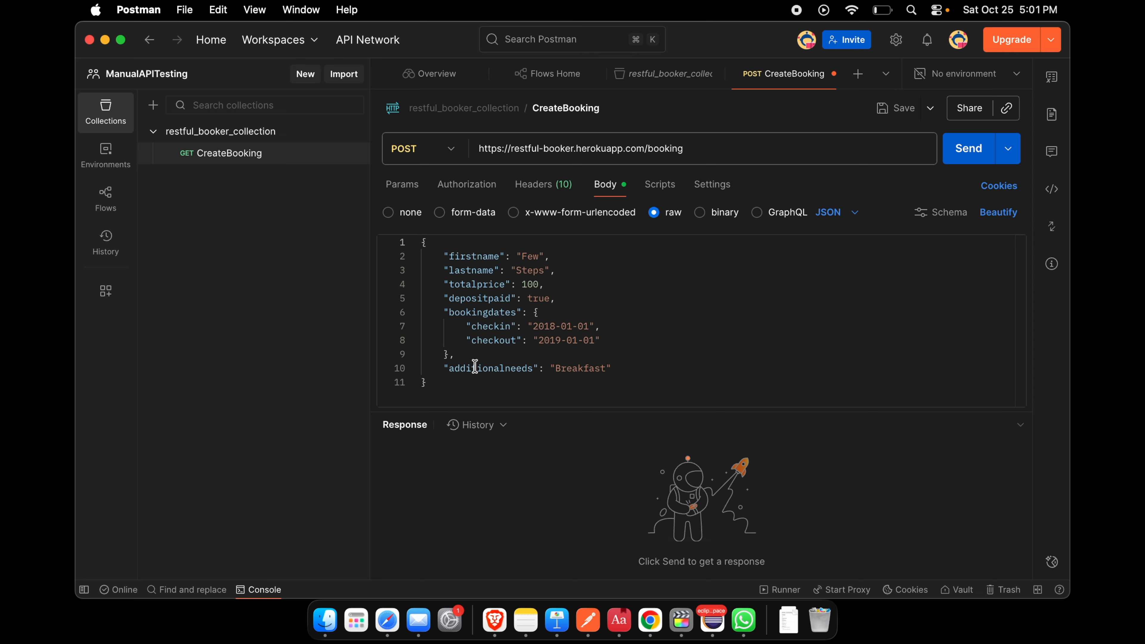
left_click(536, 190)
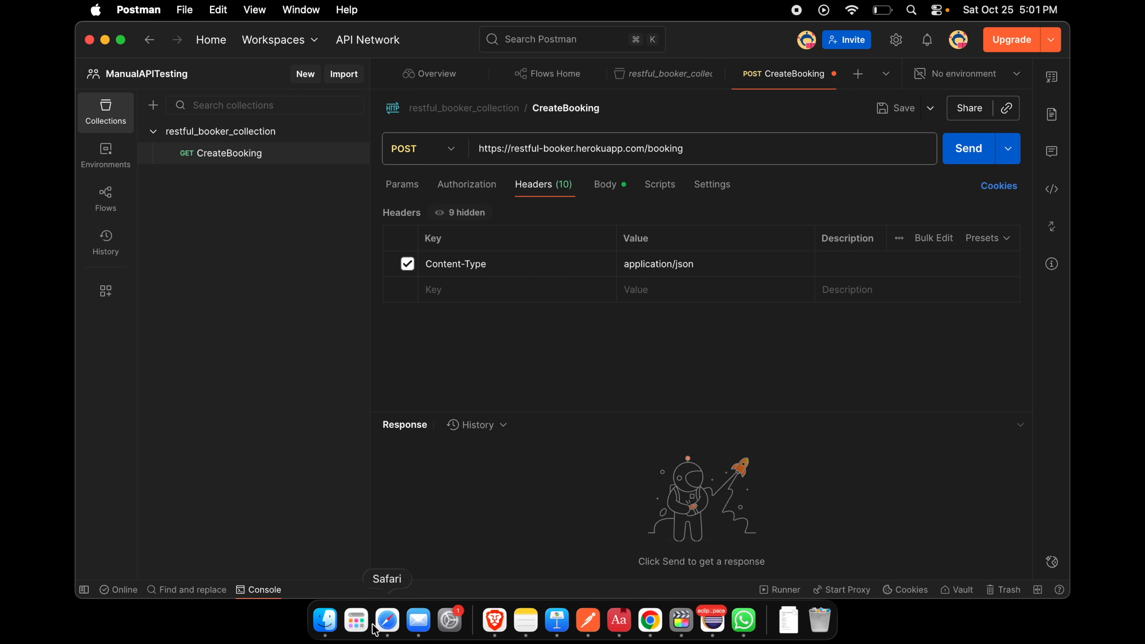
left_click(387, 620)
scroll(420, 485, "down", 2)
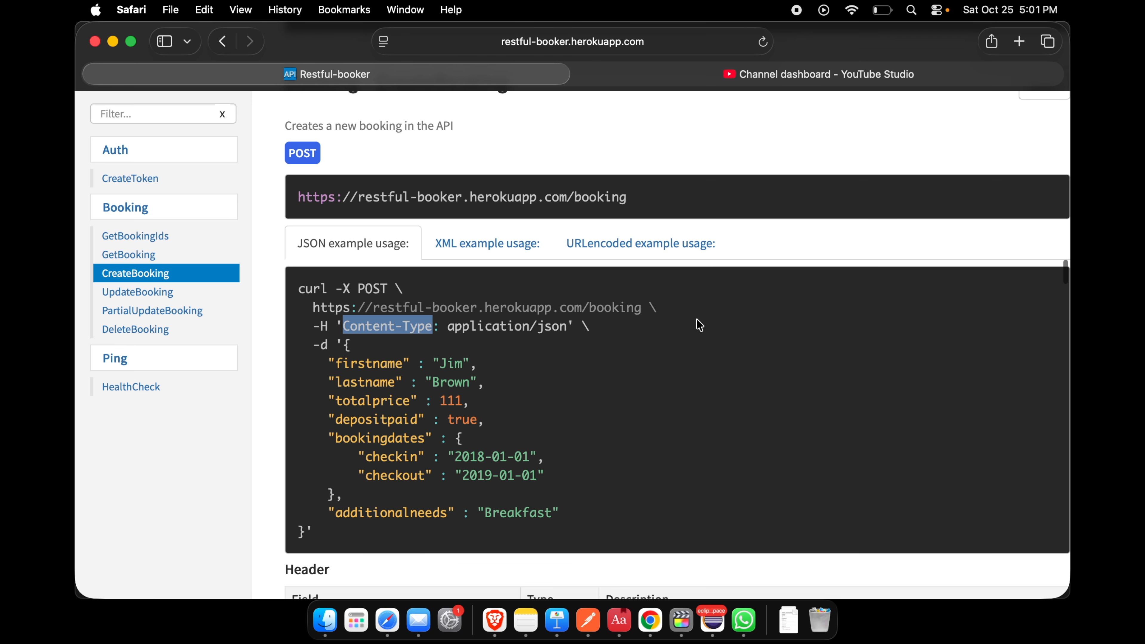
left_click_drag(585, 303, 311, 307)
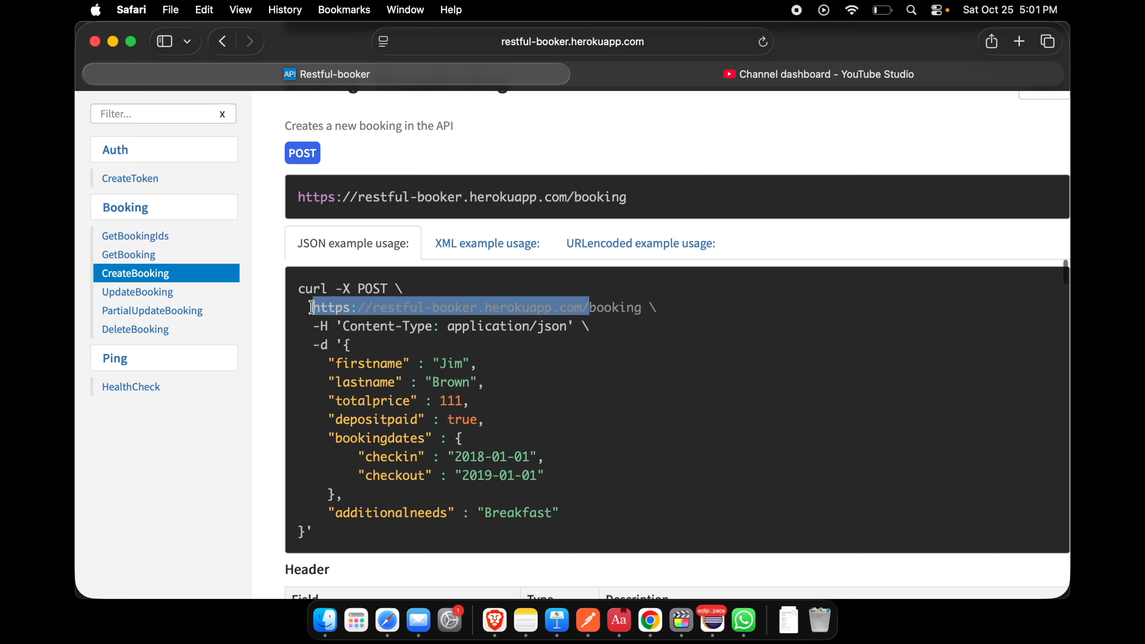
triple_click(622, 307)
left_click(415, 323)
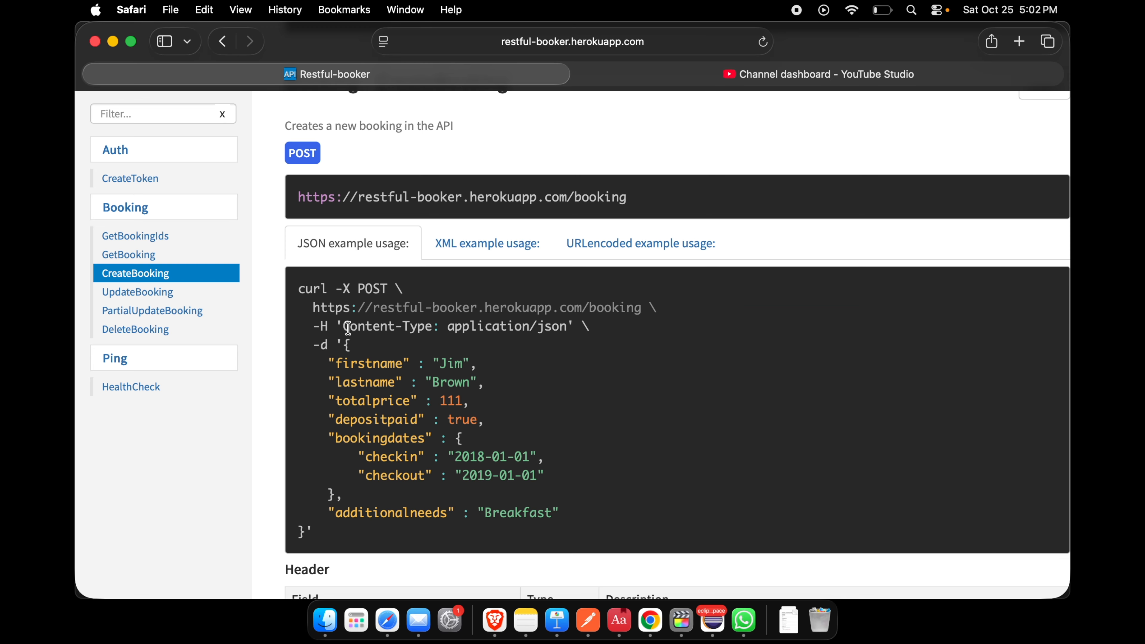
left_click_drag(348, 328, 514, 326)
left_click_drag(320, 361, 336, 479)
left_click(340, 504)
scroll(369, 389, "down", 3)
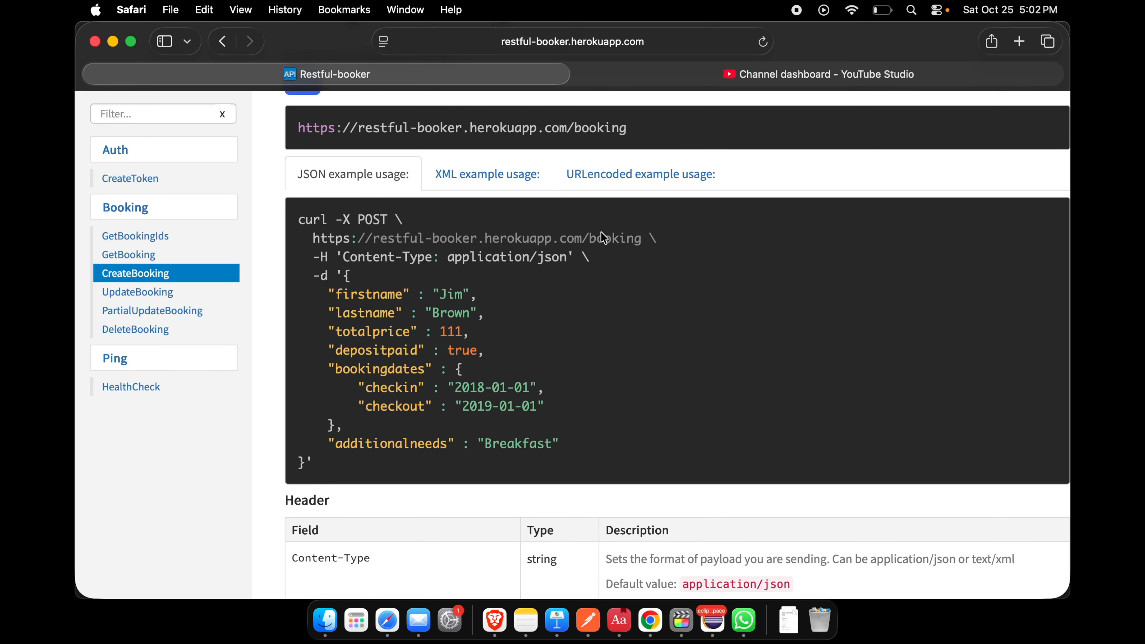
scroll(525, 343, "up", 1)
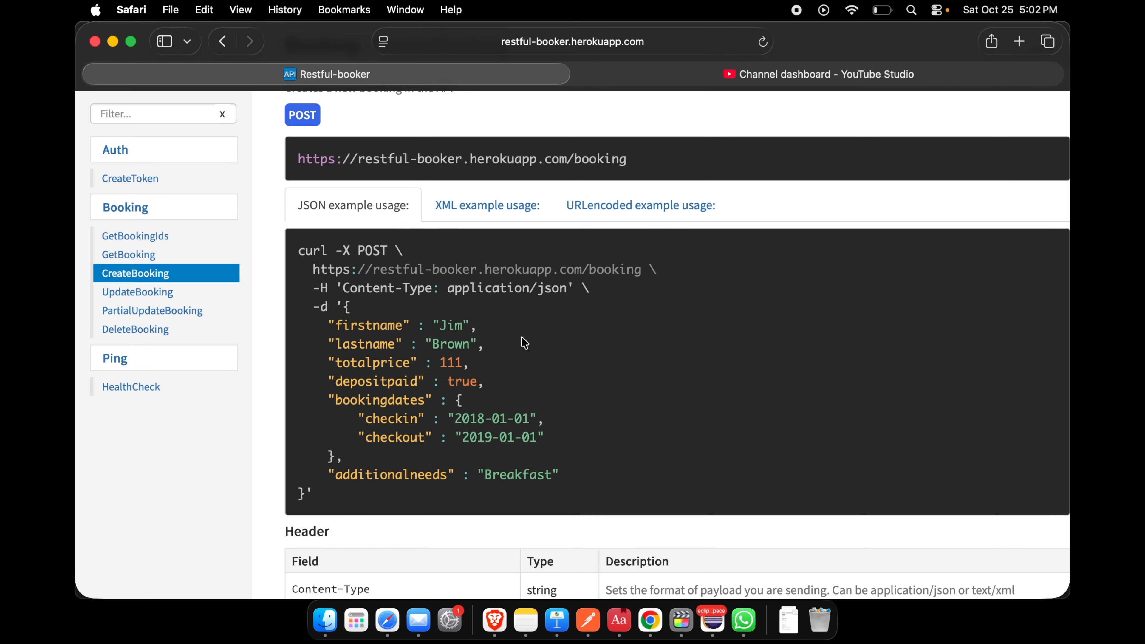
left_click(588, 621)
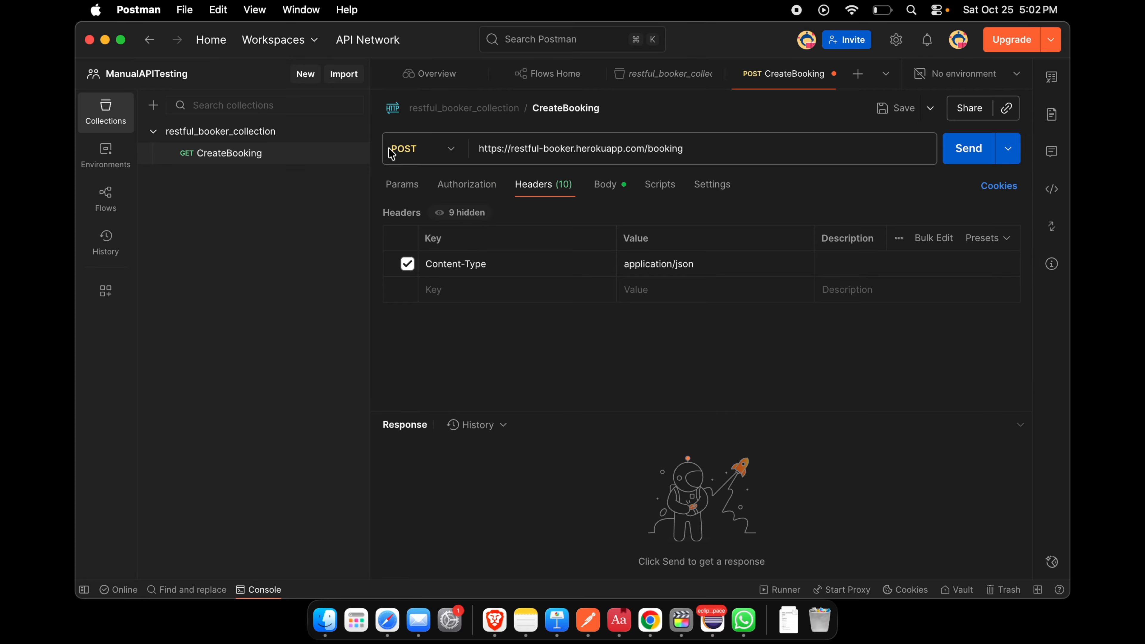
left_click(973, 155)
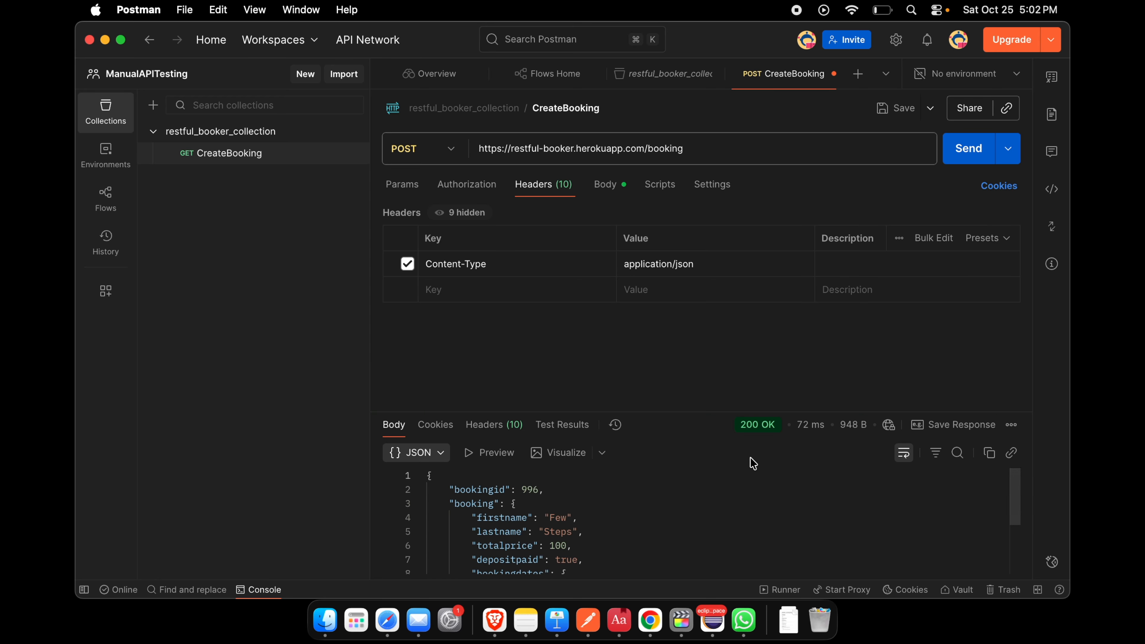
Enlarge the response area and examine the response status, the bookingid and the booking details in the returned JSON
mouse_move(742, 431)
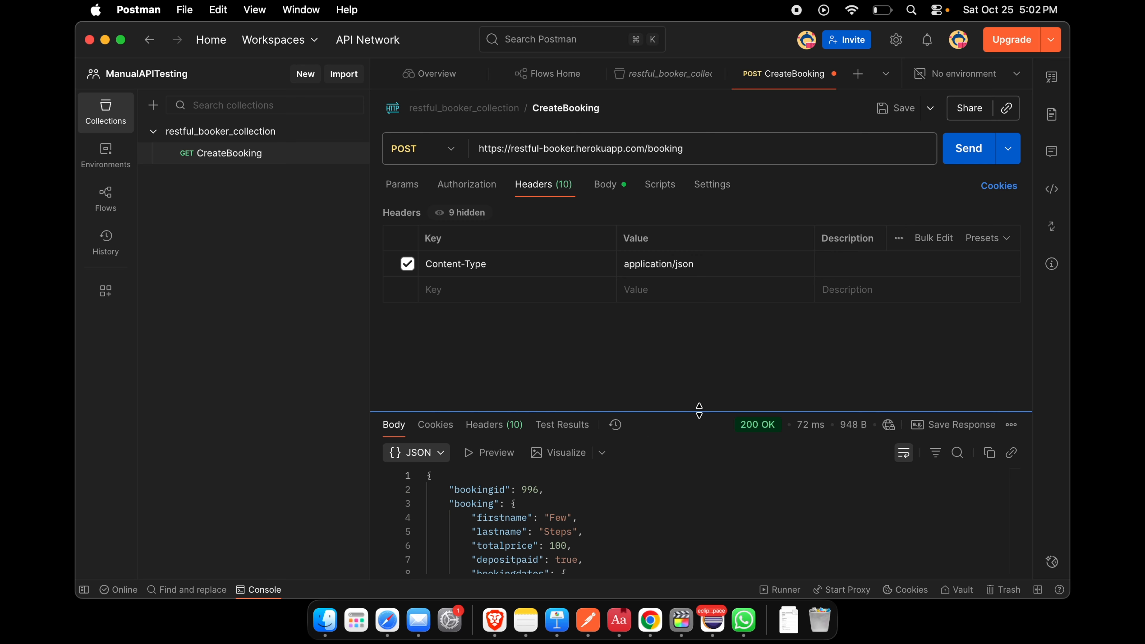
left_click_drag(700, 412, 702, 355)
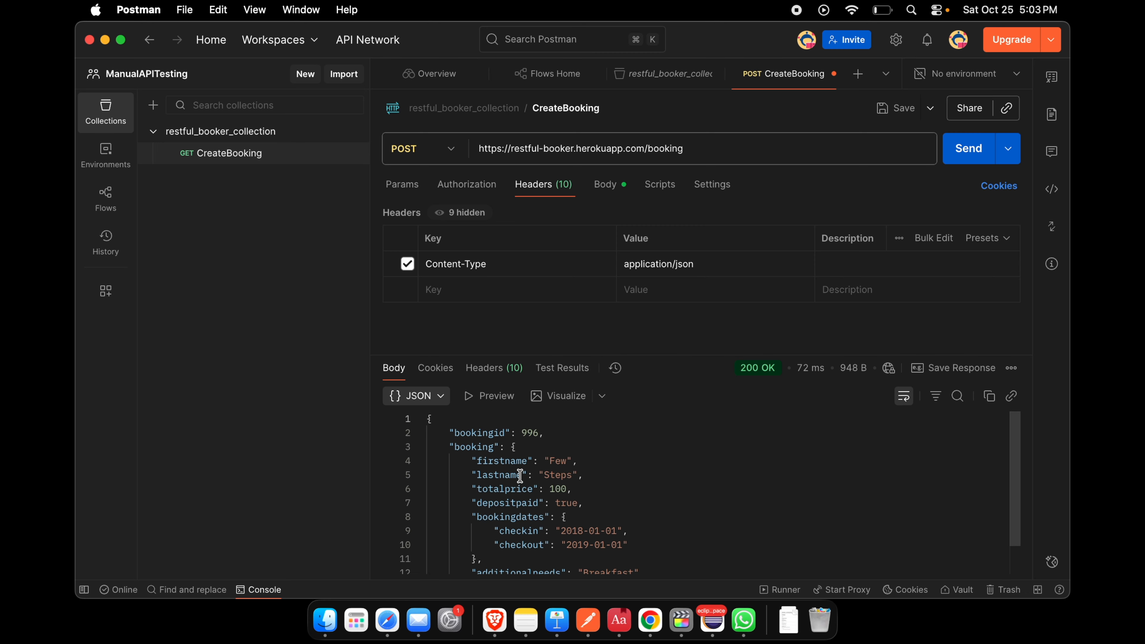
scroll(520, 475, "down", 3)
scroll(520, 475, "up", 3)
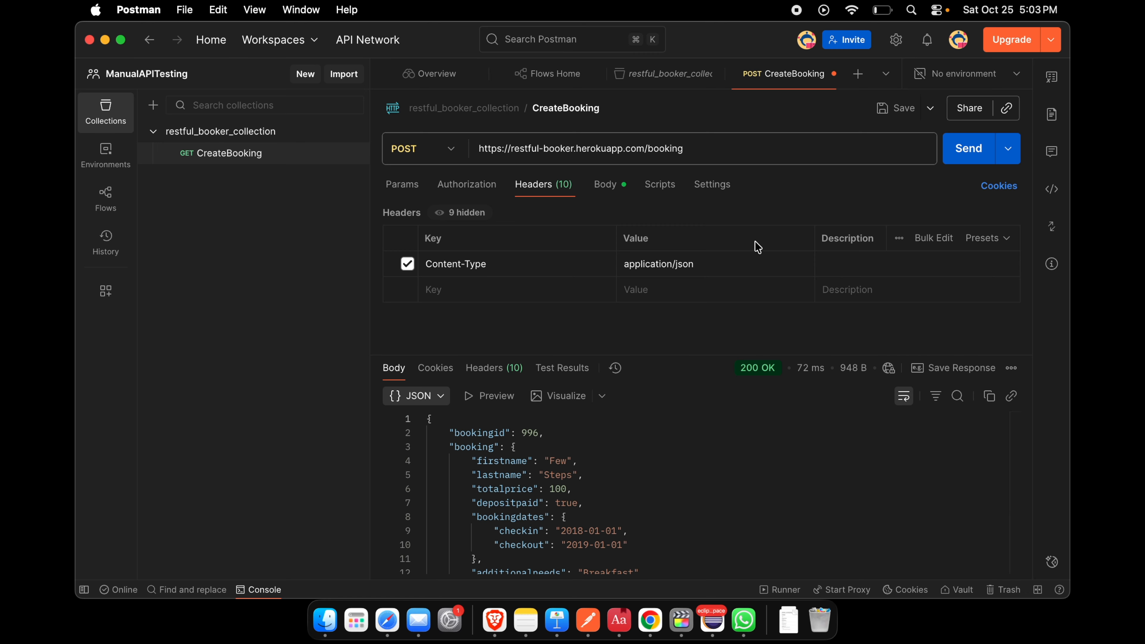
scroll(530, 486, "down", 2)
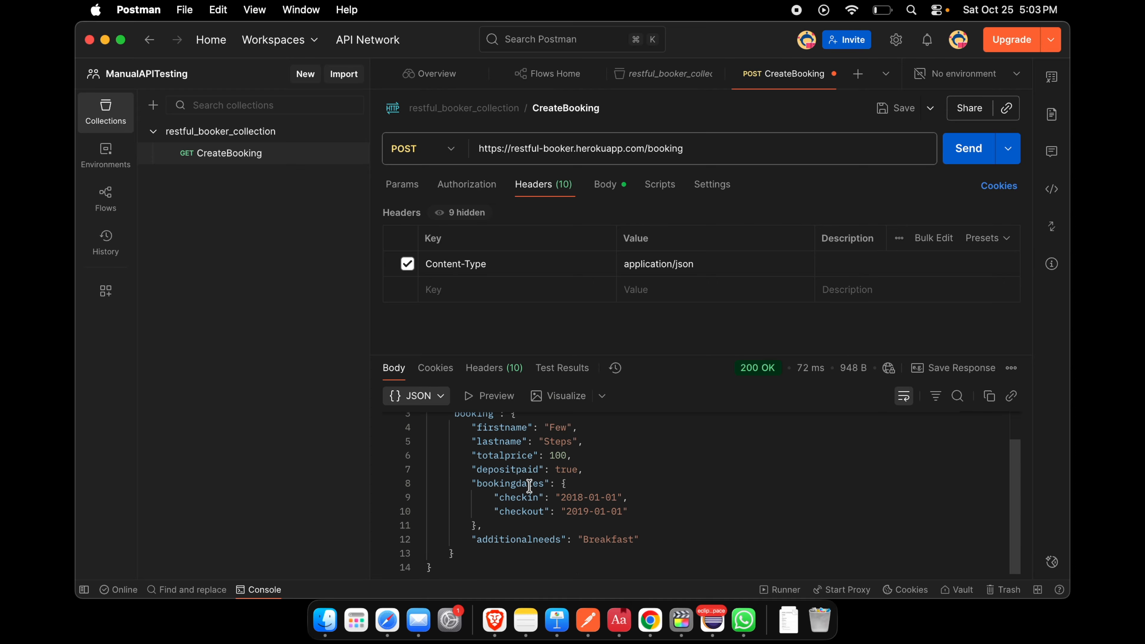
scroll(529, 486, "up", 2)
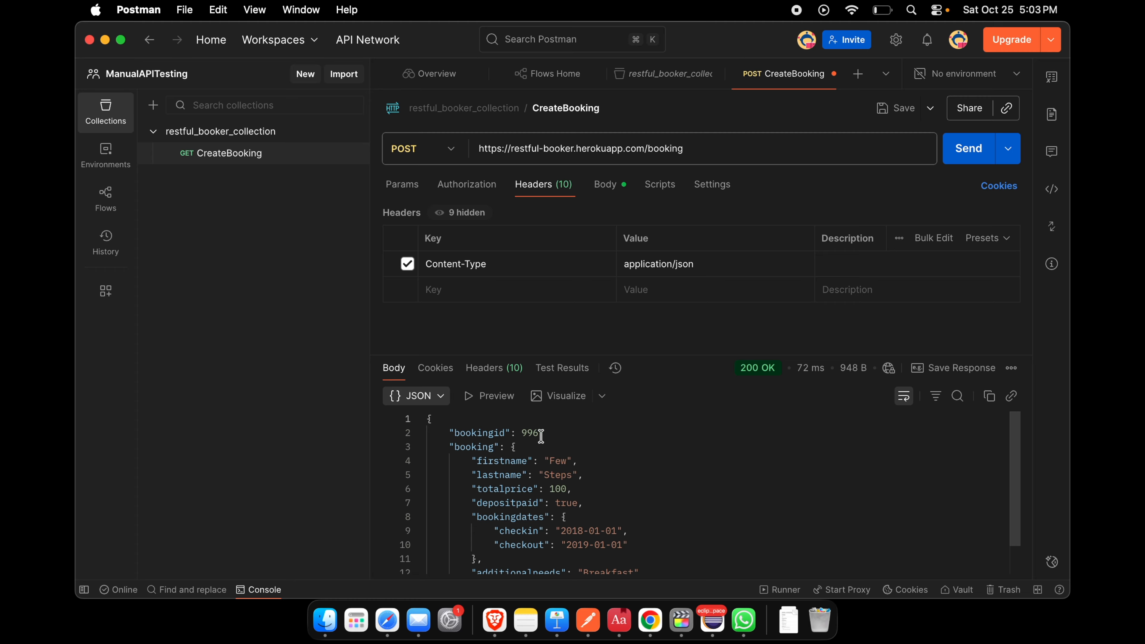
double_click(526, 432)
scroll(504, 520, "down", 2)
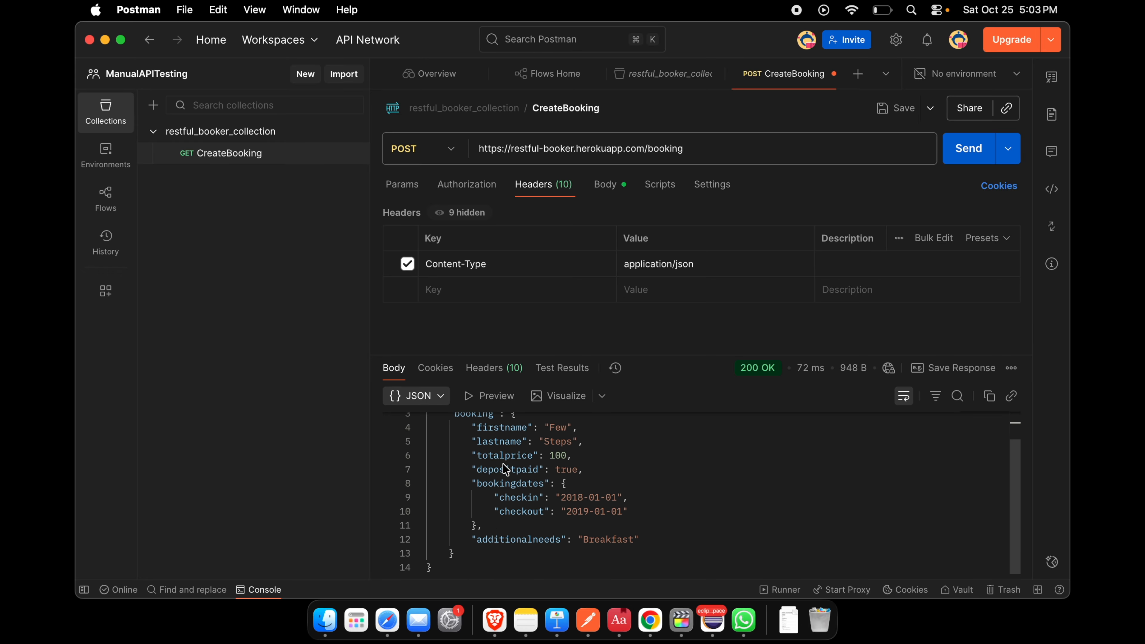
scroll(516, 453, "up", 2)
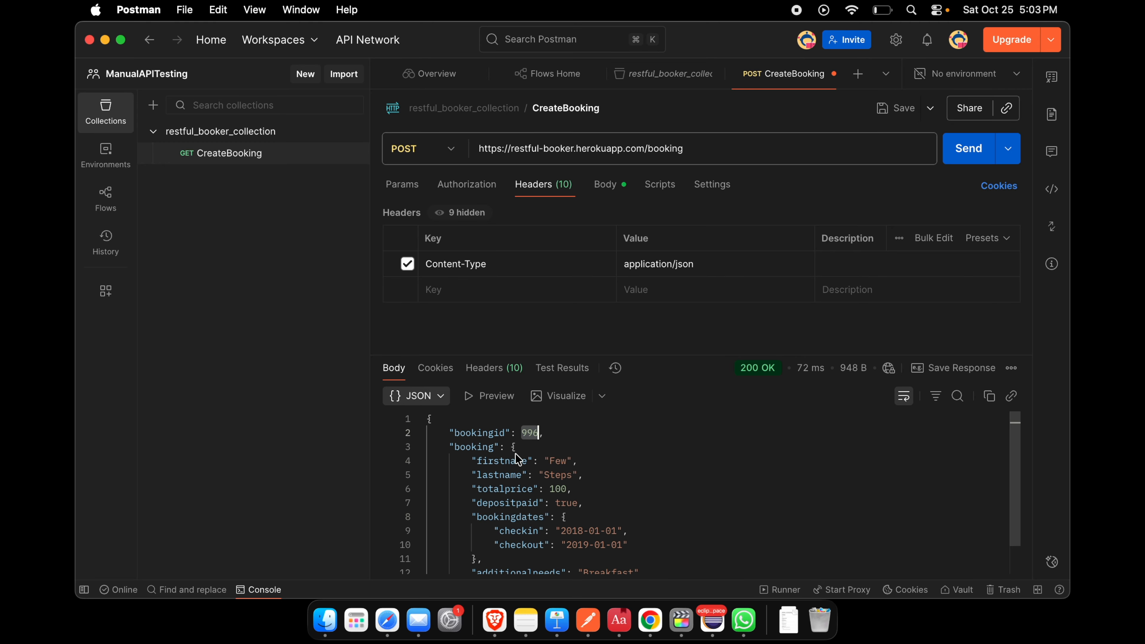
Compare the request's JSON body with the returned booking details and save the CreateBooking request to the collection
left_click(605, 185)
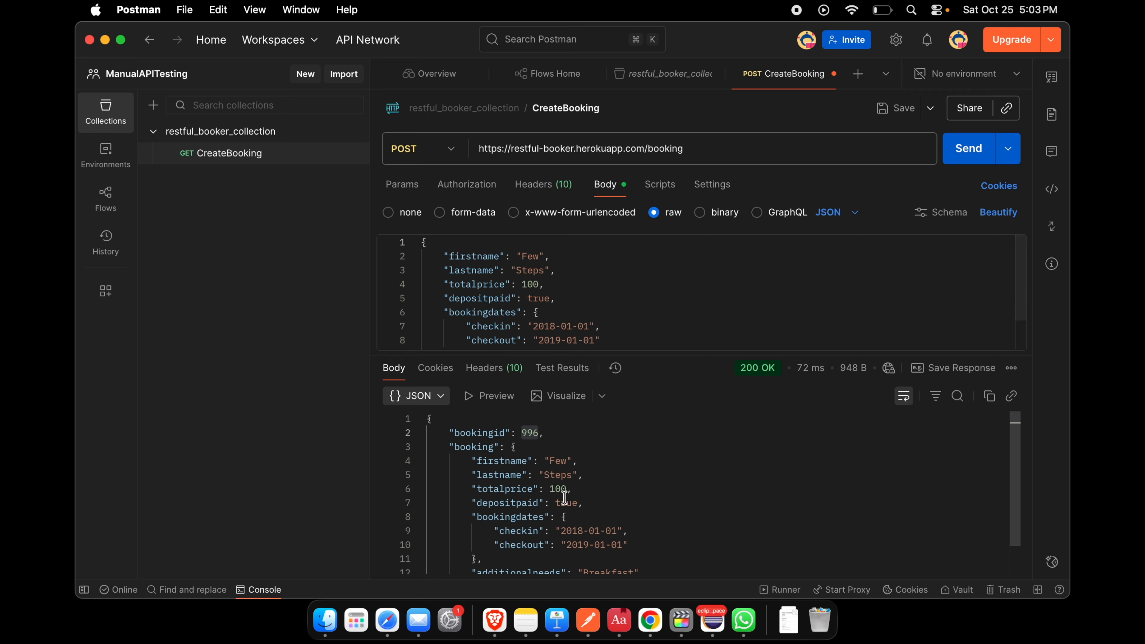
scroll(566, 528, "down", 2)
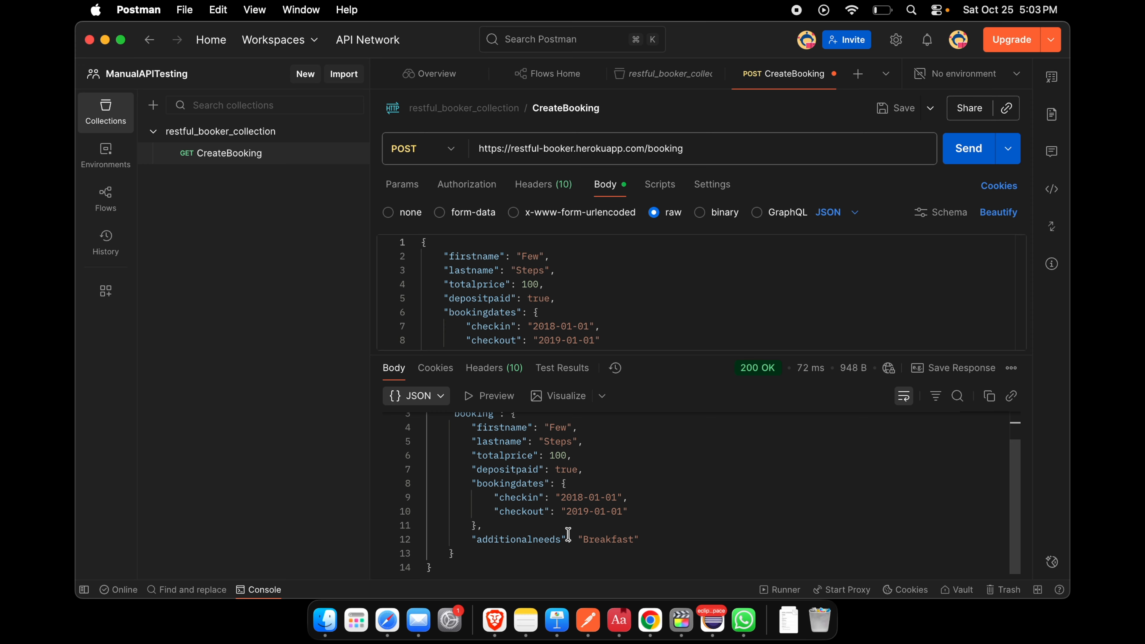
scroll(568, 534, "up", 2)
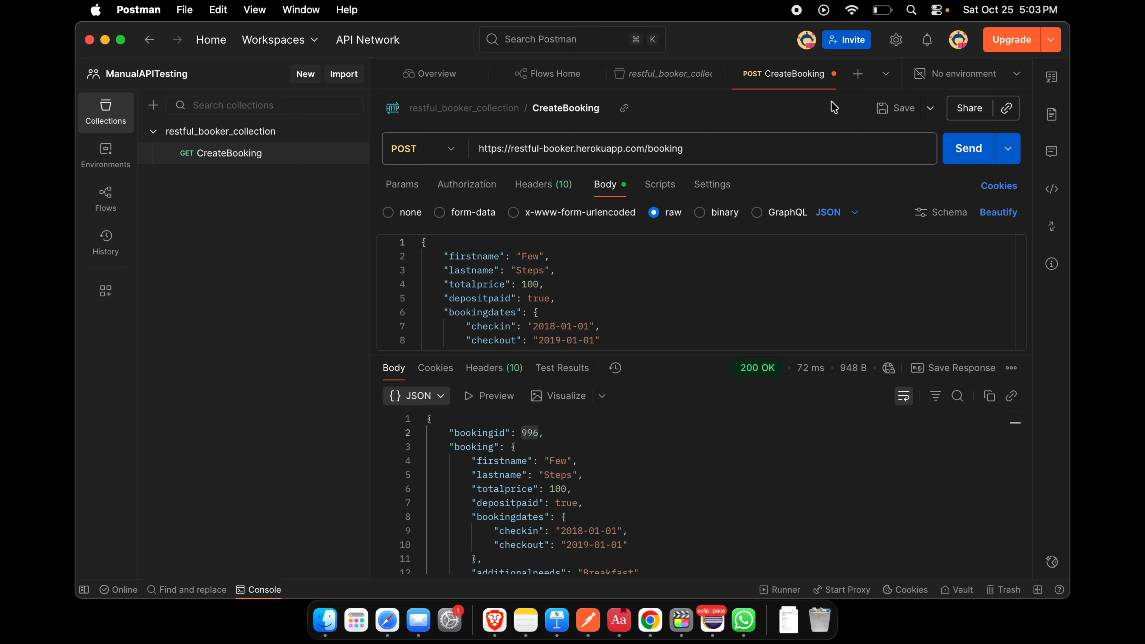
left_click(897, 115)
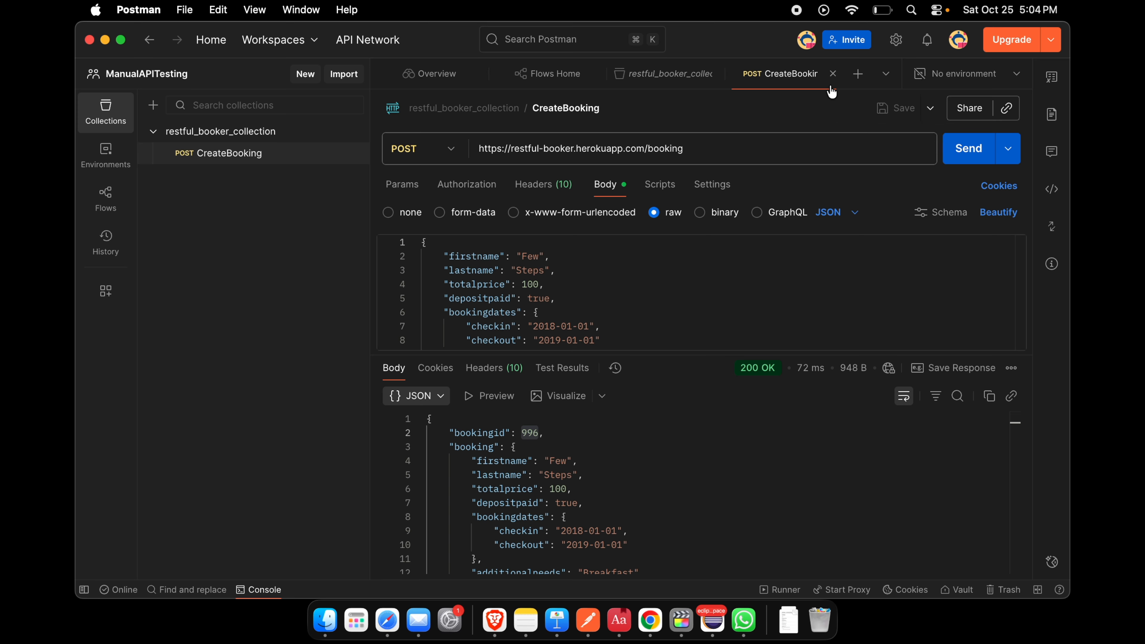